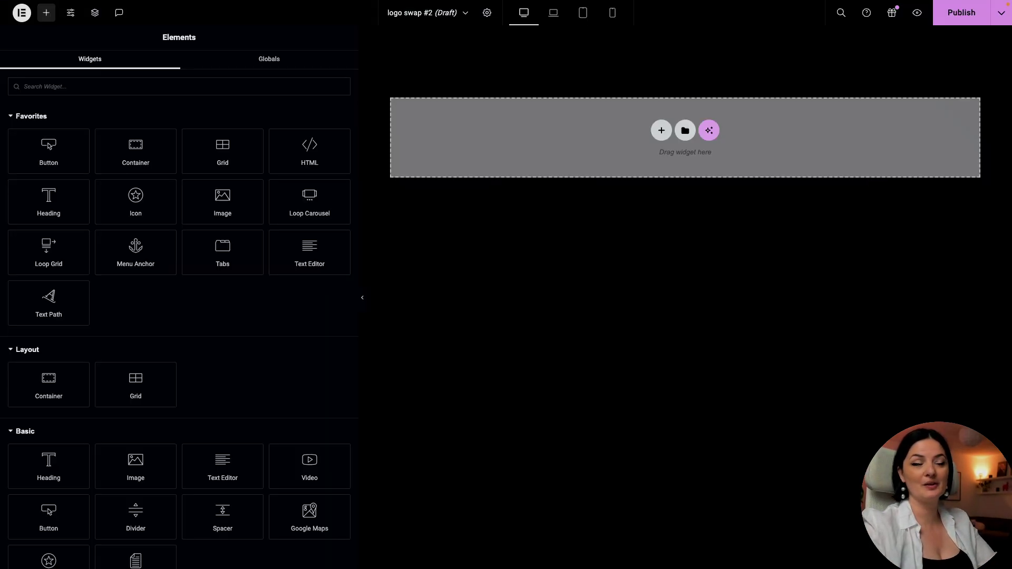
- Add a full-width container with a 100 vh minimum height
left_click(151, 153)
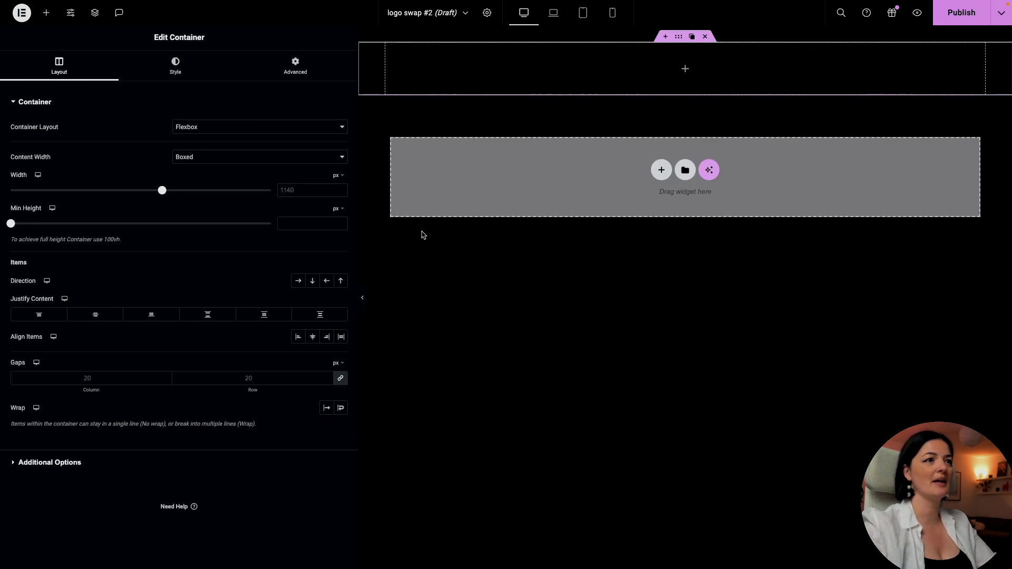
left_click(195, 165)
left_click(206, 171)
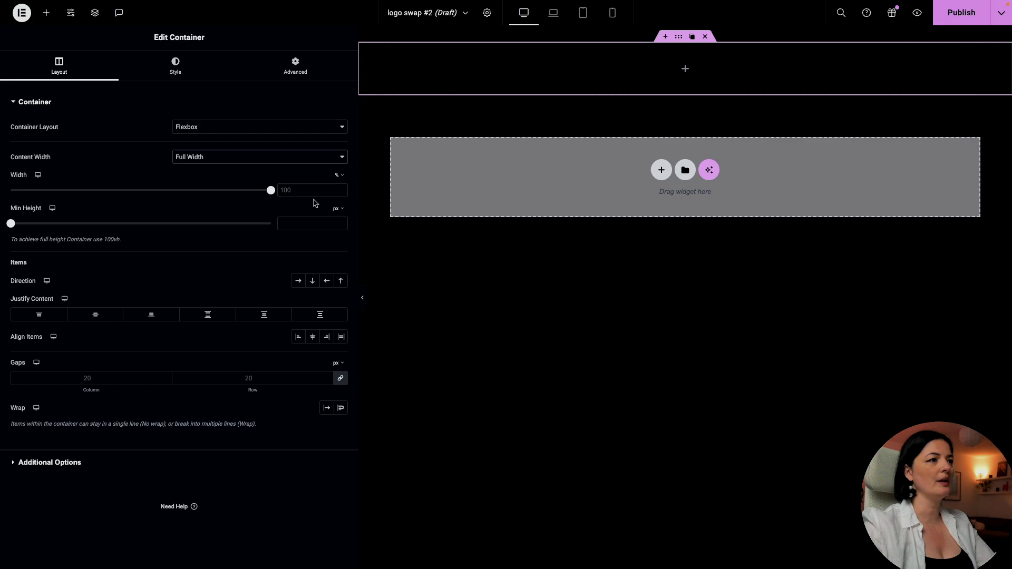
left_click(338, 208)
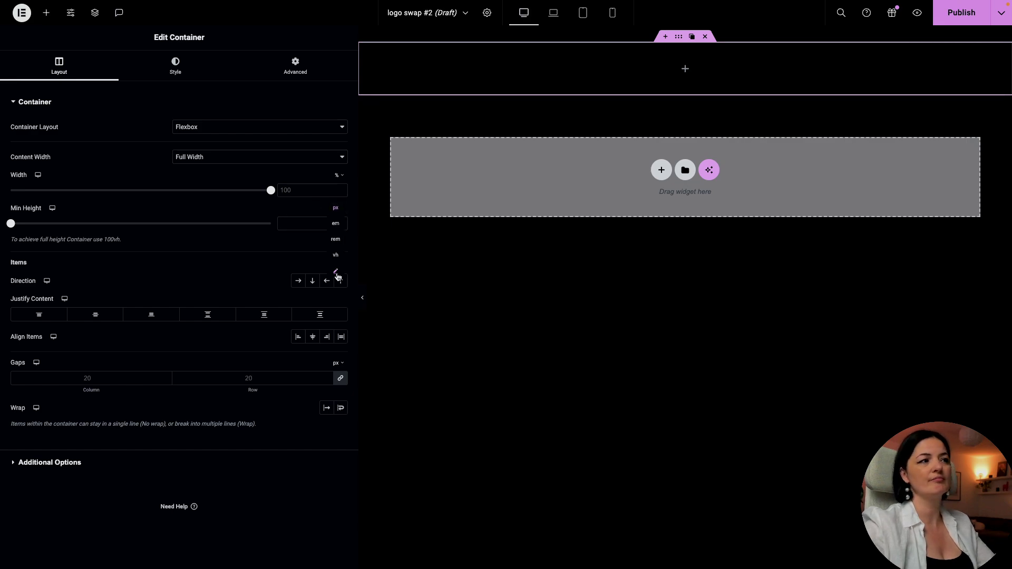
left_click(339, 260)
type("100")
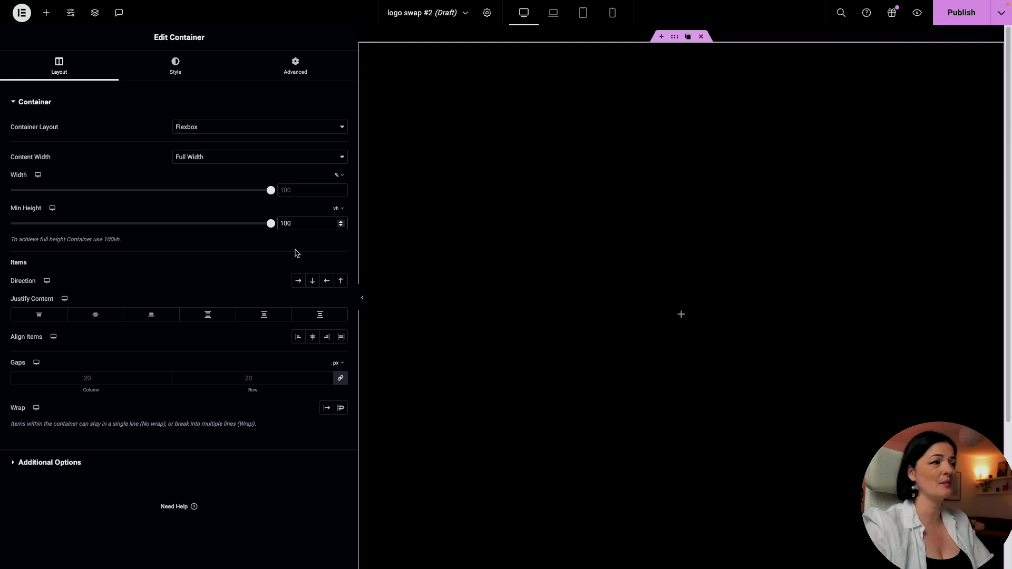
- Justify the container's content to center and set its Align Self to center
left_click(105, 315)
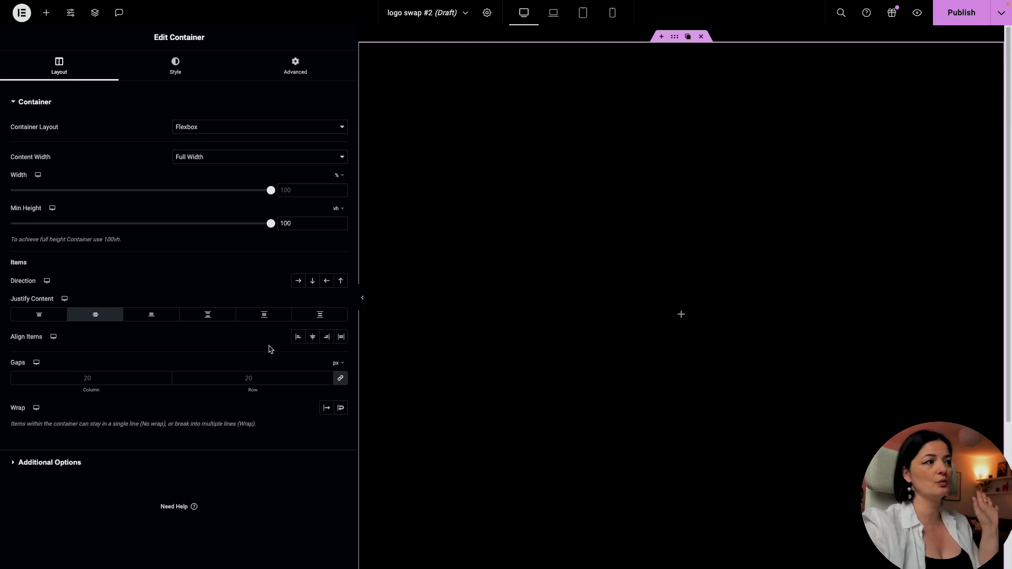
left_click(296, 68)
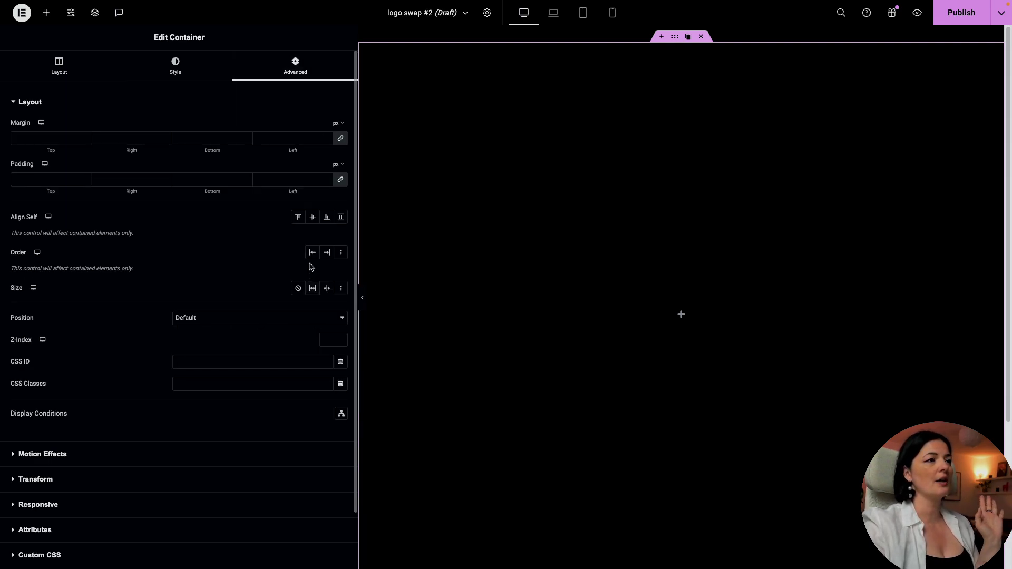
left_click(313, 217)
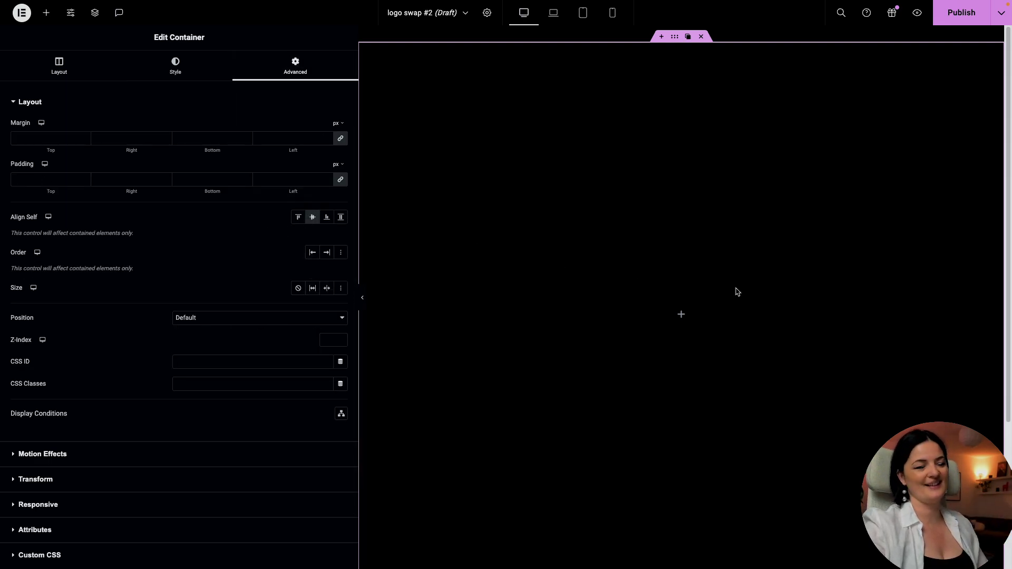
- Add a full-width grid and narrow its width to 50%
left_click(46, 13)
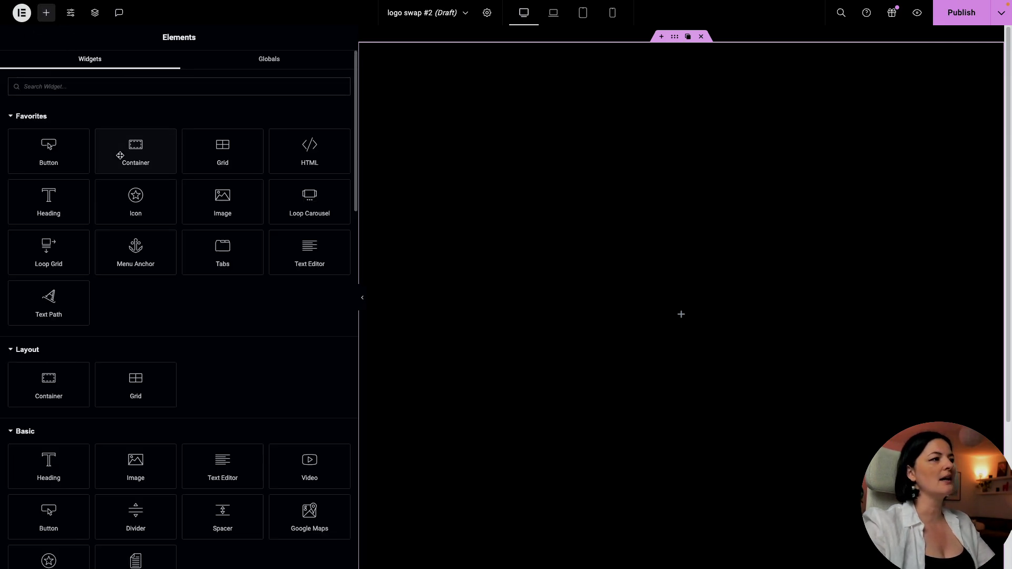
left_click(238, 158)
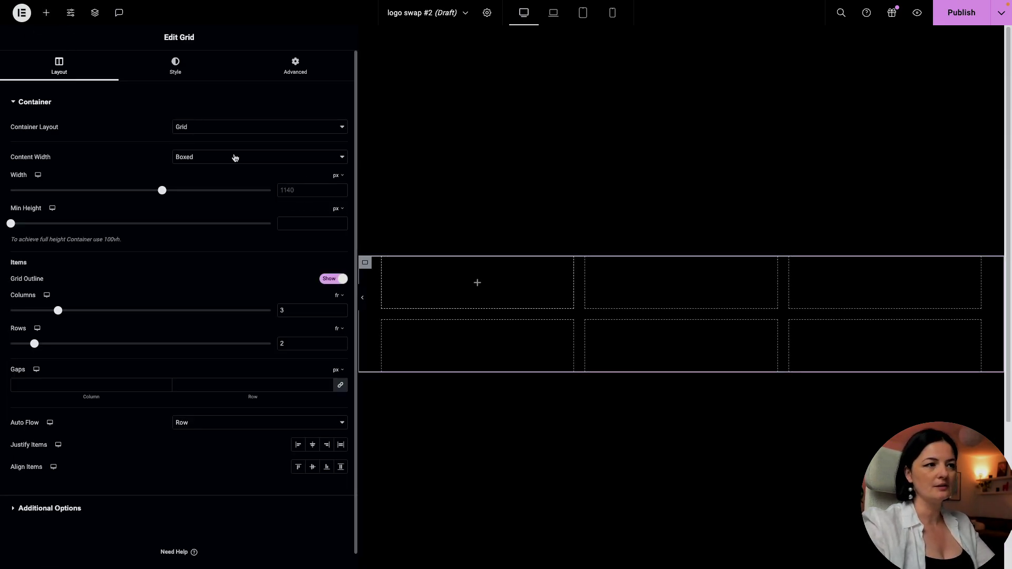
left_click(203, 159)
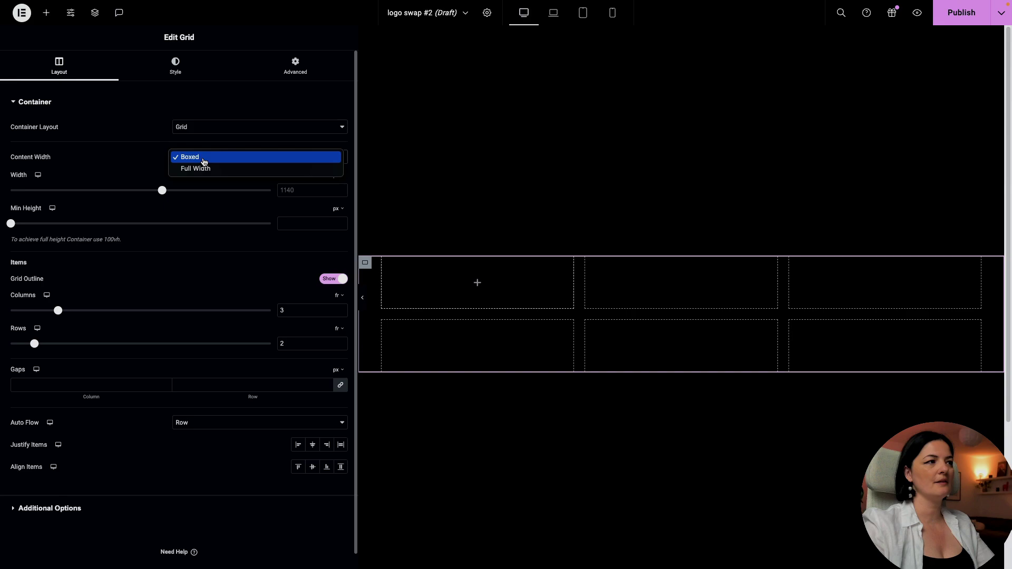
left_click(203, 167)
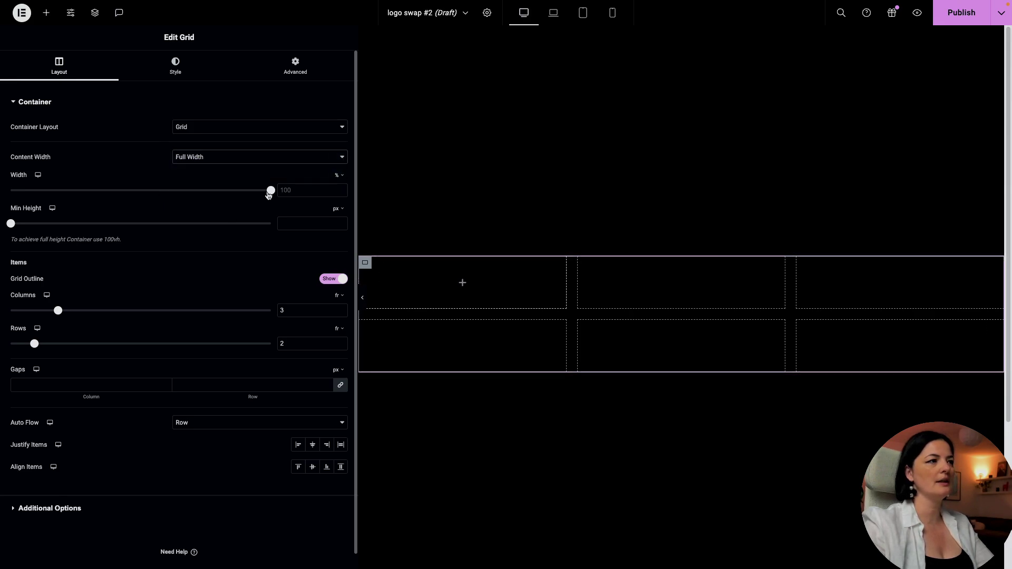
left_click_drag(268, 195, 140, 195)
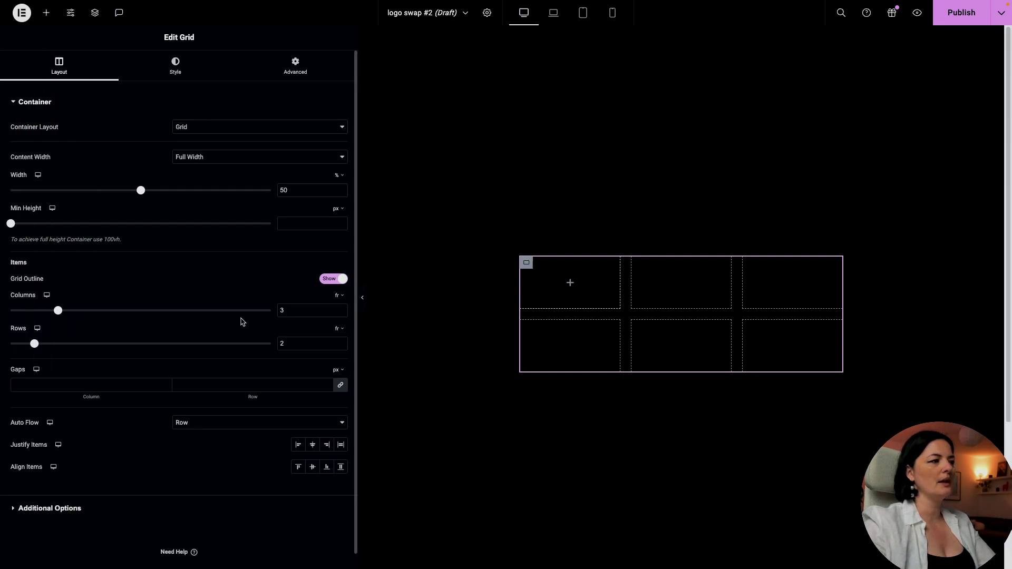
- Give the grid 4 columns with centred items, then publish the page
left_click(341, 309)
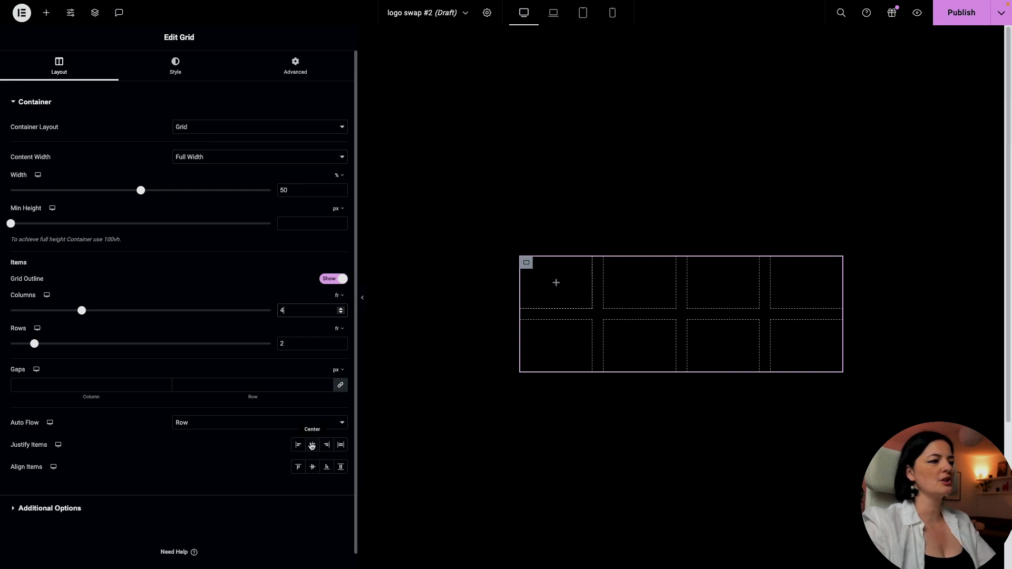
left_click(313, 470)
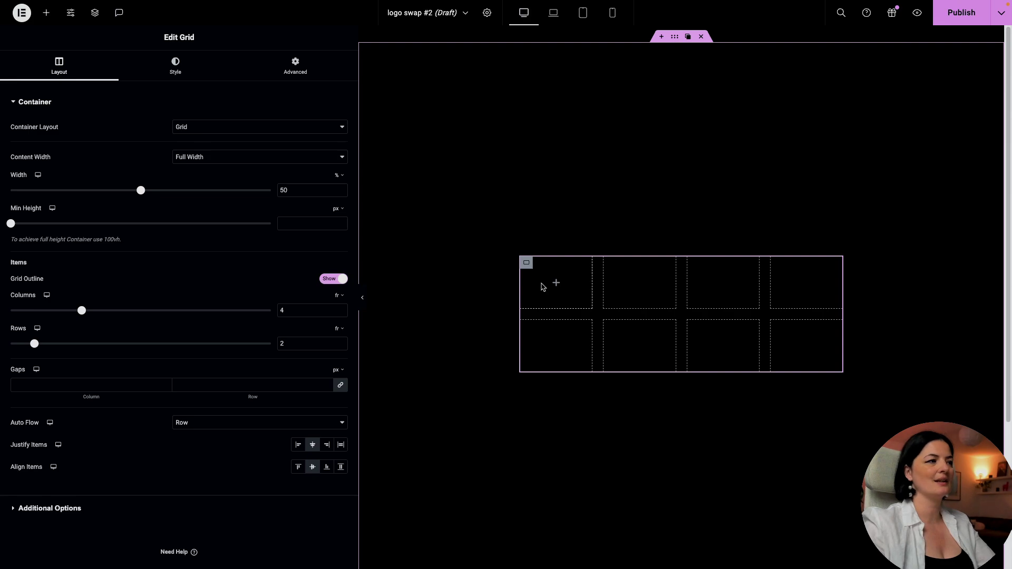
left_click(941, 20)
left_click(556, 283)
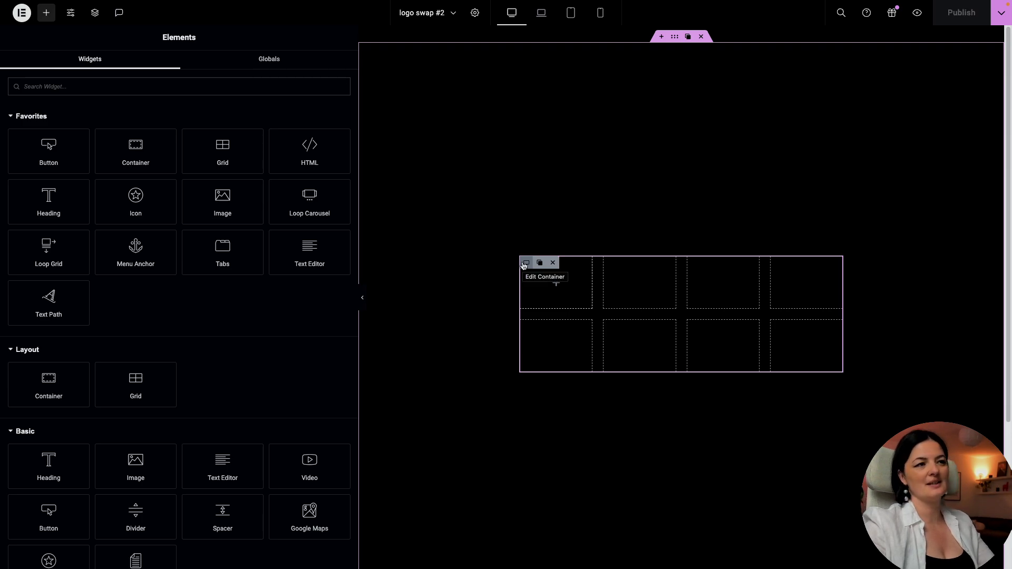
- Place an Image widget in the grid's first cell with 100% width and max width
left_click(95, 13)
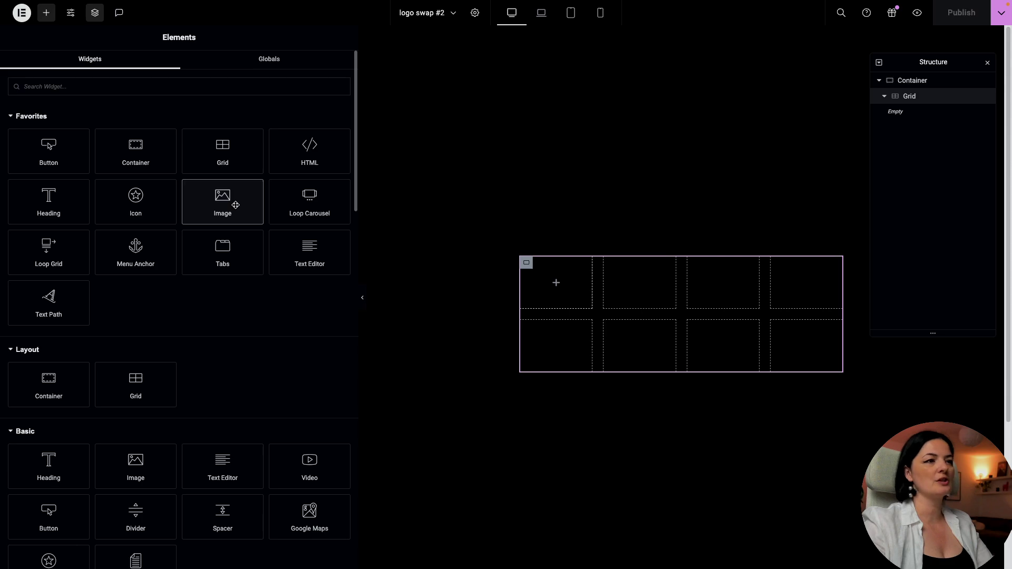
left_click(232, 206)
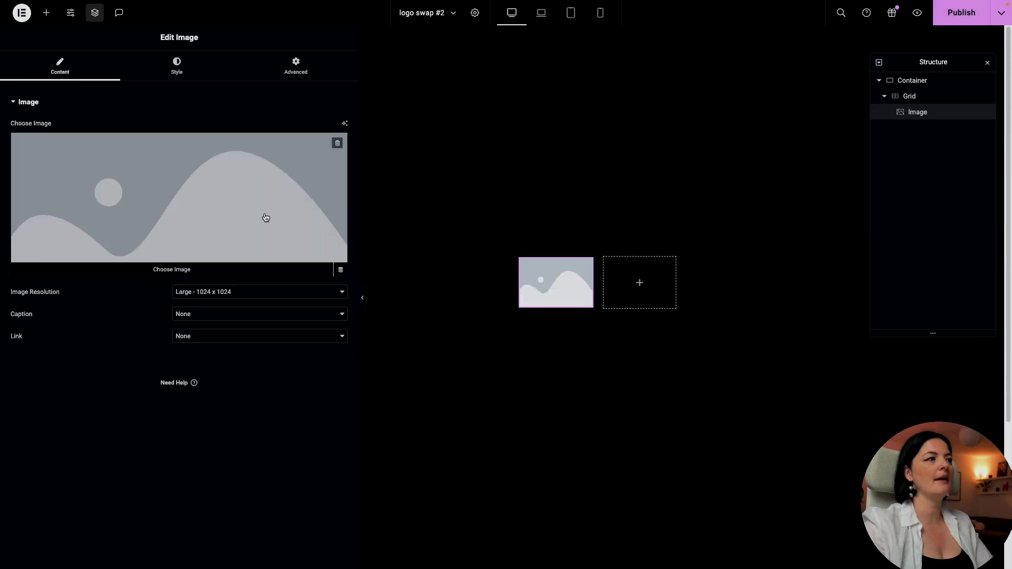
left_click(177, 64)
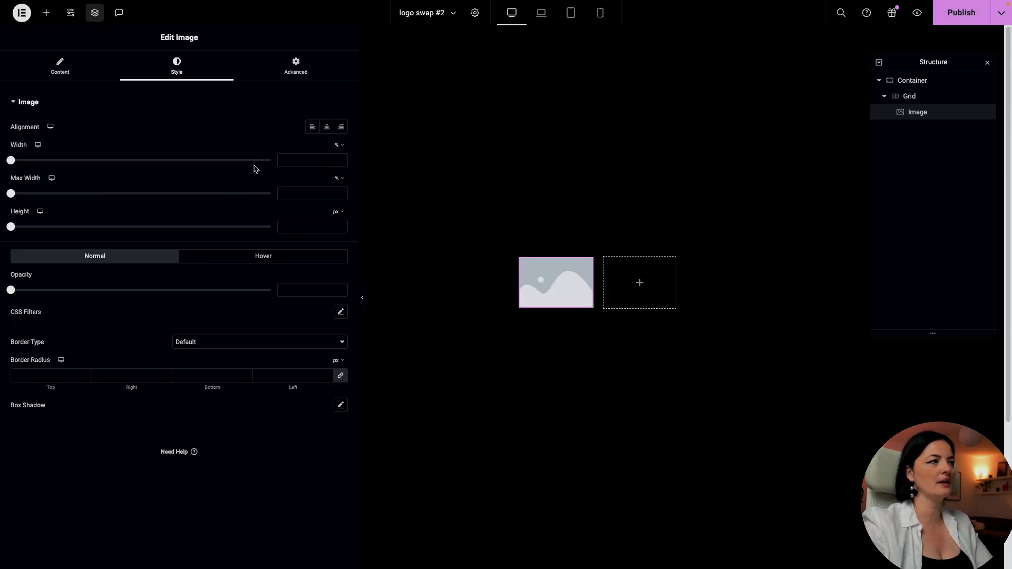
type("10")
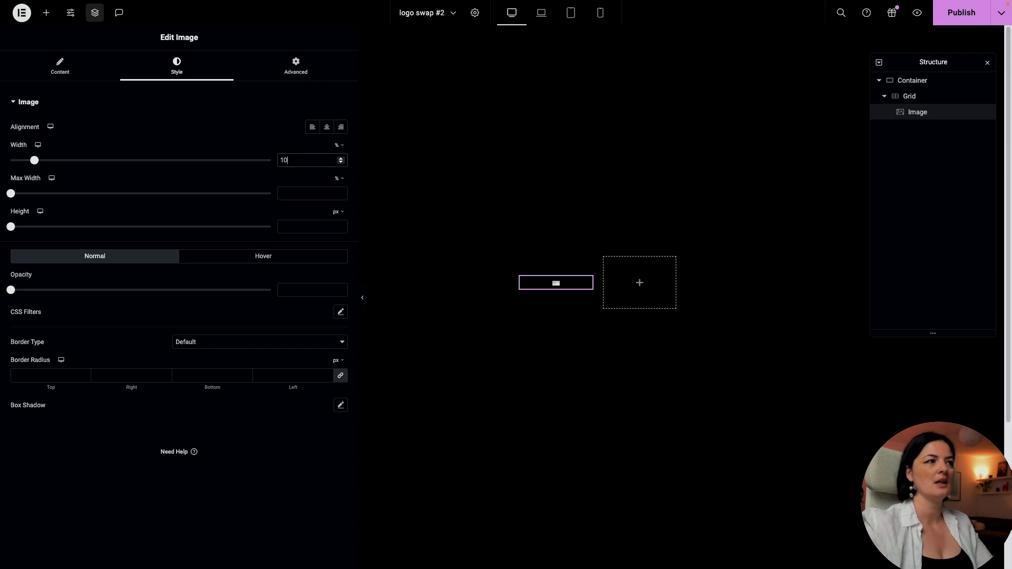
type("0100")
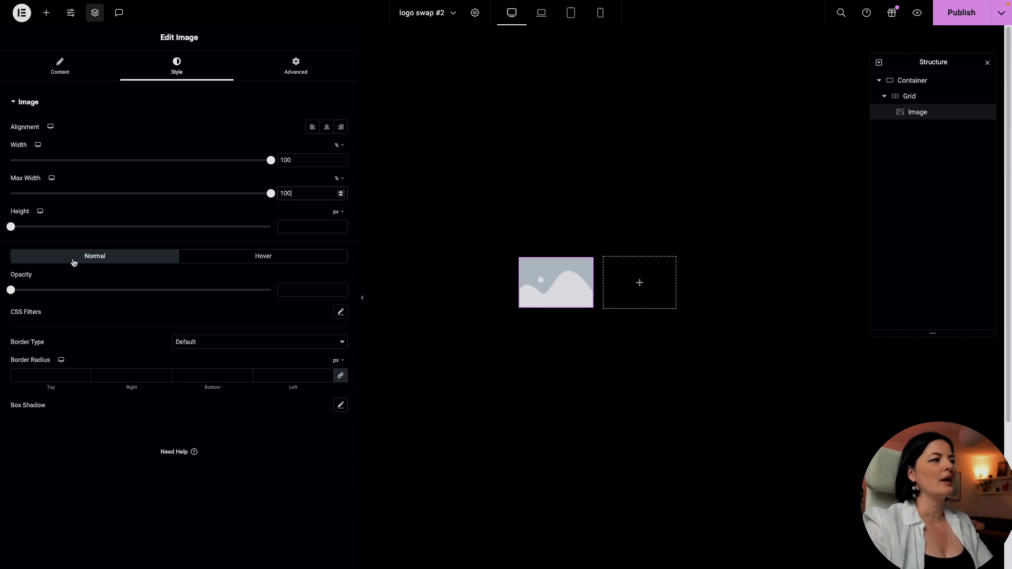
double_click(336, 214)
- Set the image height to 100% and its object fit to Contain
left_click(347, 216)
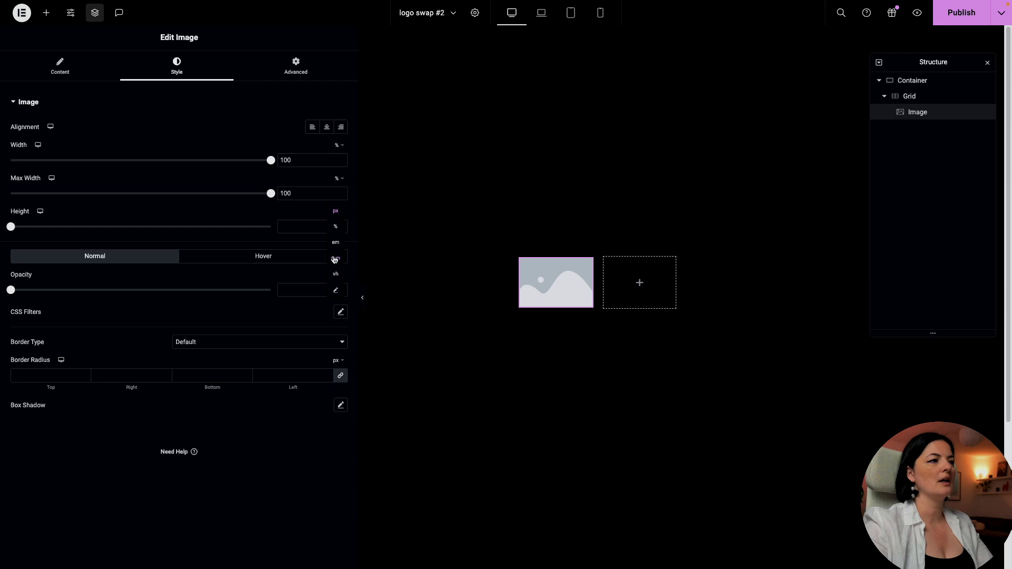
left_click(338, 230)
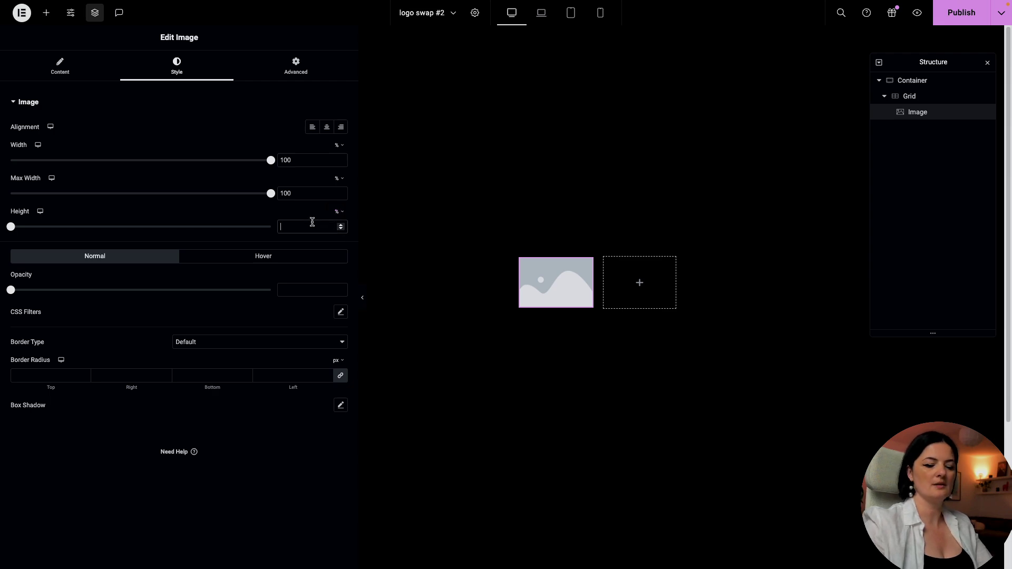
type("100")
left_click(296, 248)
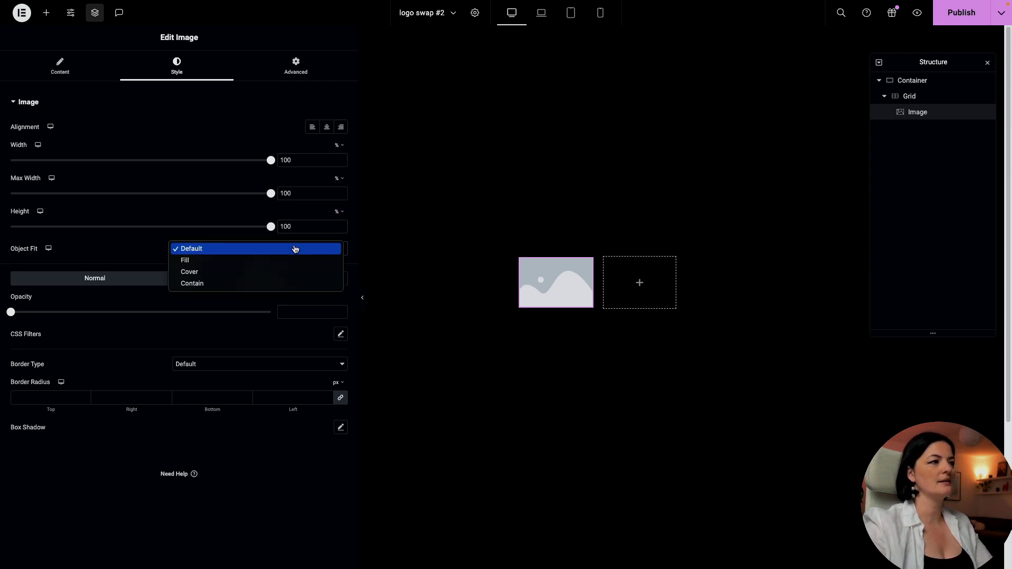
left_click(281, 283)
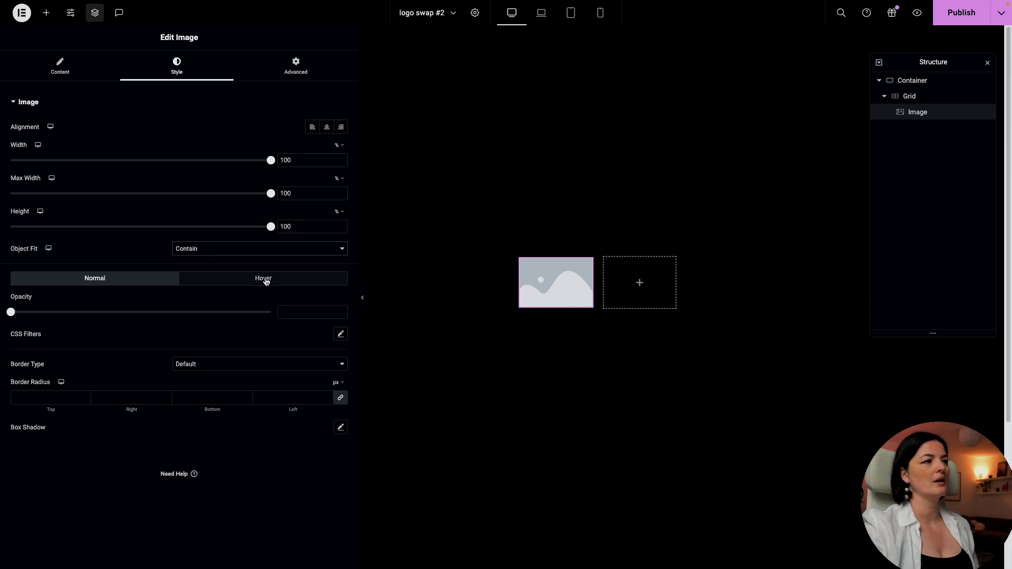
left_click(293, 81)
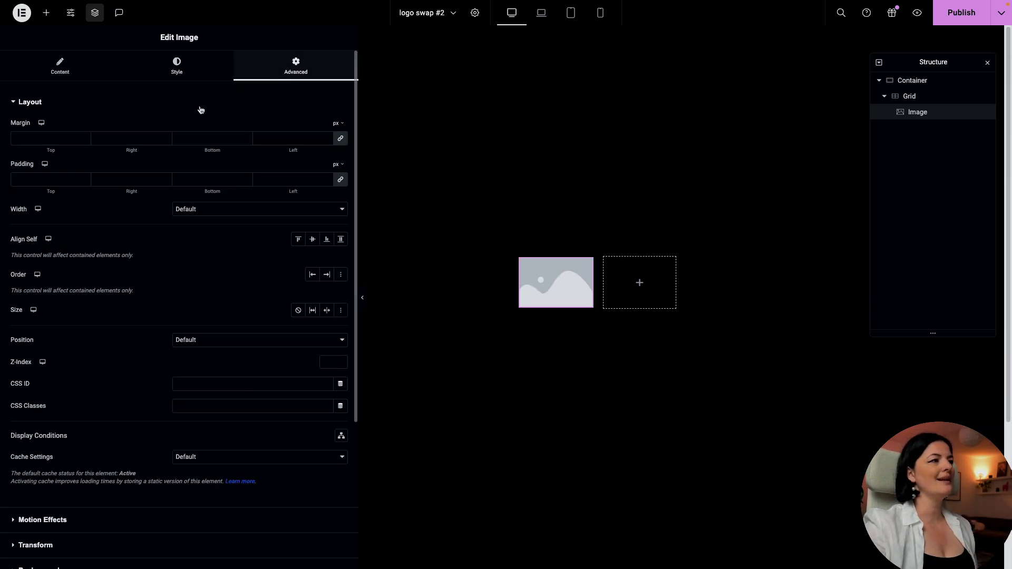
left_click(59, 65)
- Insert the white Airbnb logo, then duplicate it and swap the copy for Atlassian
left_click(261, 202)
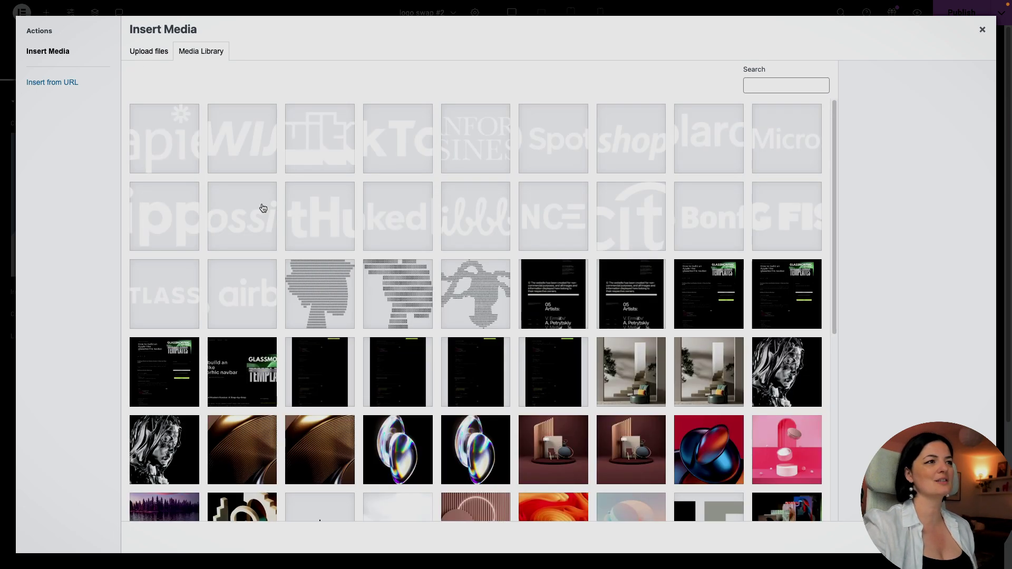
left_click(246, 296)
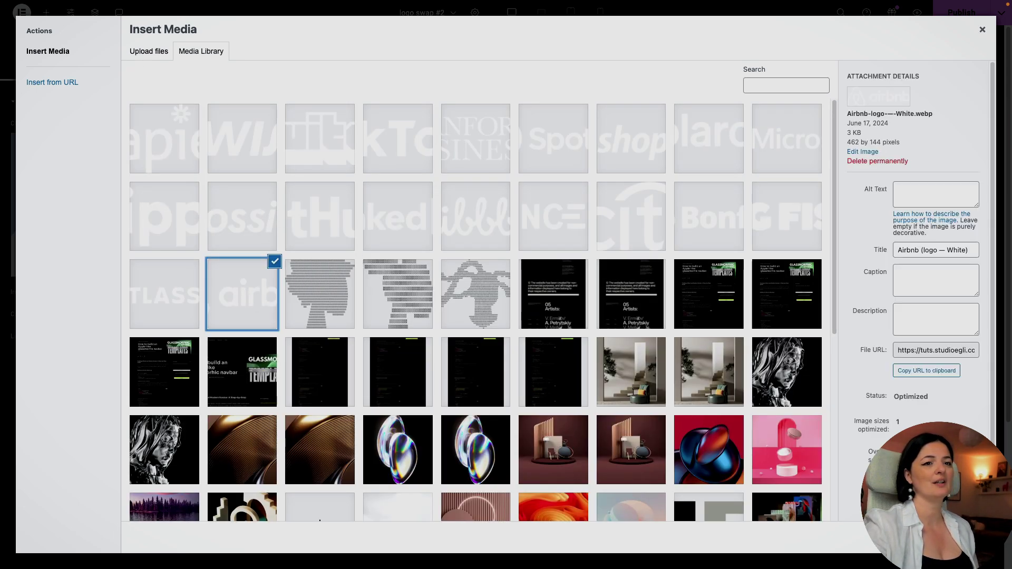
left_click(949, 538)
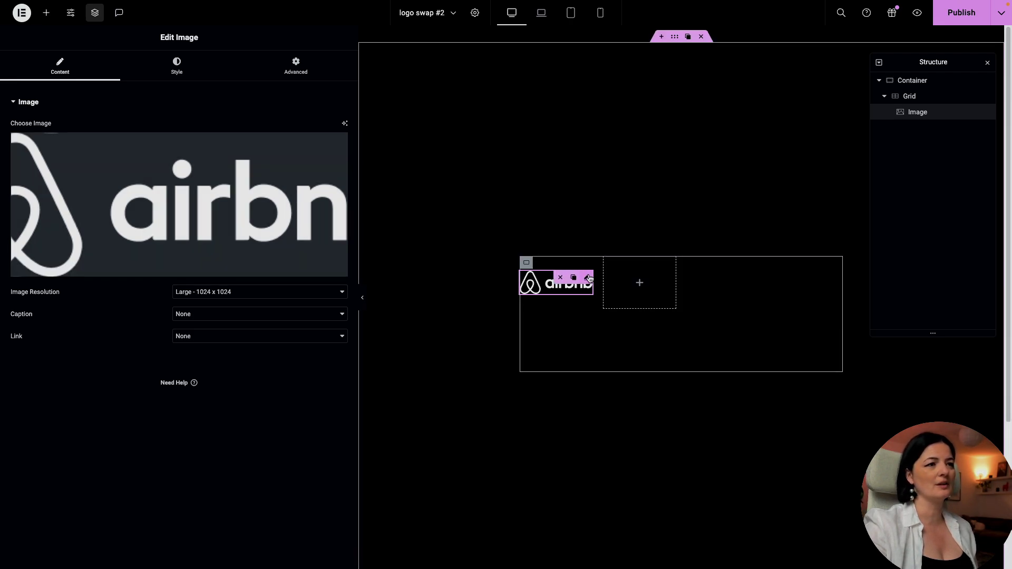
right_click(590, 279)
left_click(617, 308)
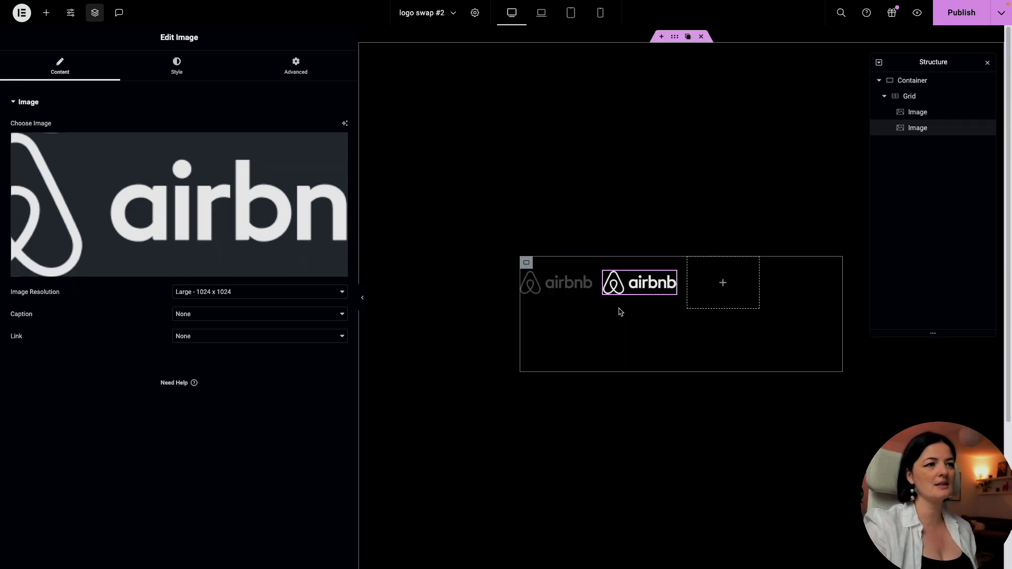
left_click(229, 190)
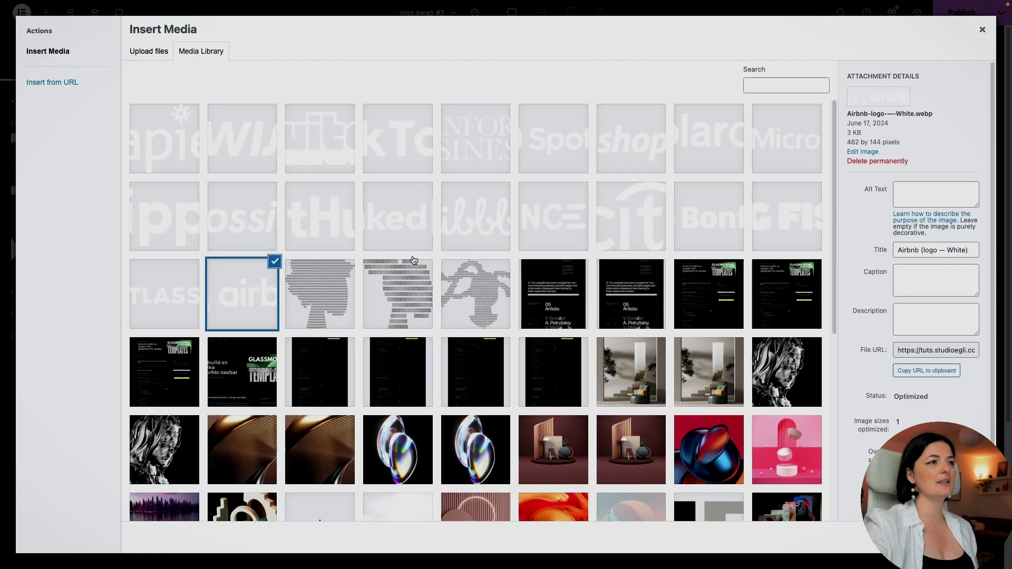
left_click(164, 299)
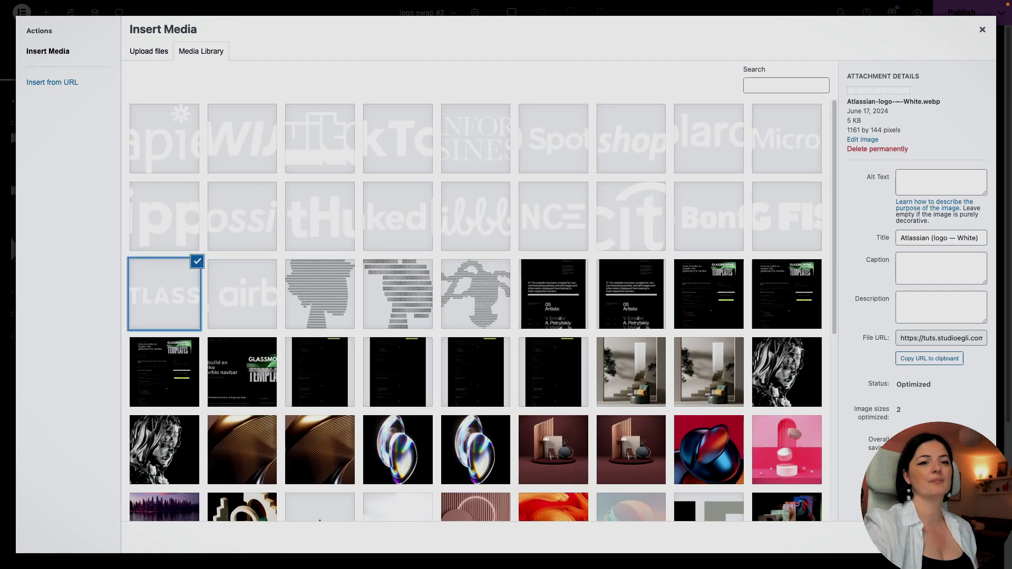
left_click(954, 538)
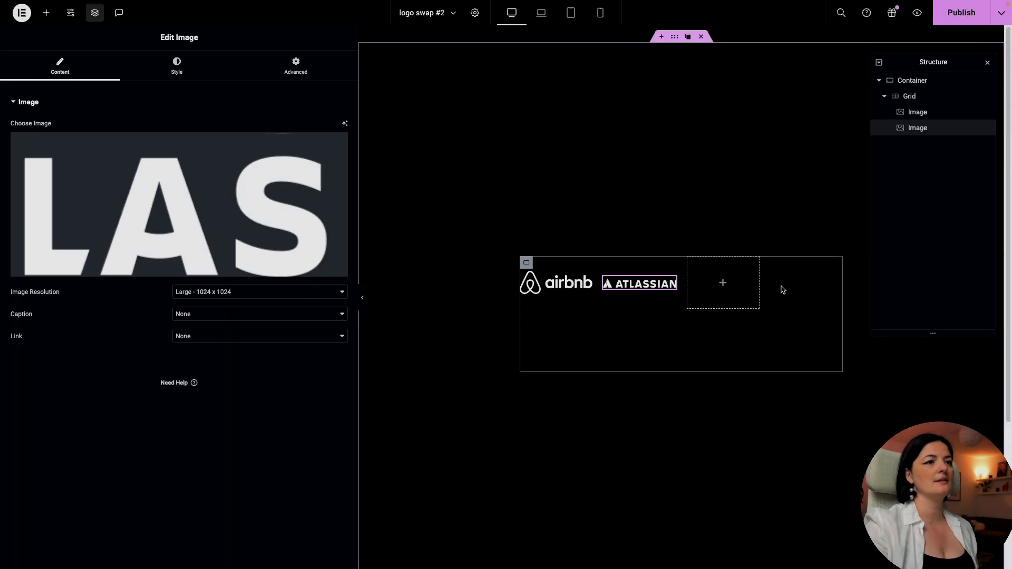
- Duplicate the images to add the Glossier and Bonfire logos in cells three and four
left_click(606, 227)
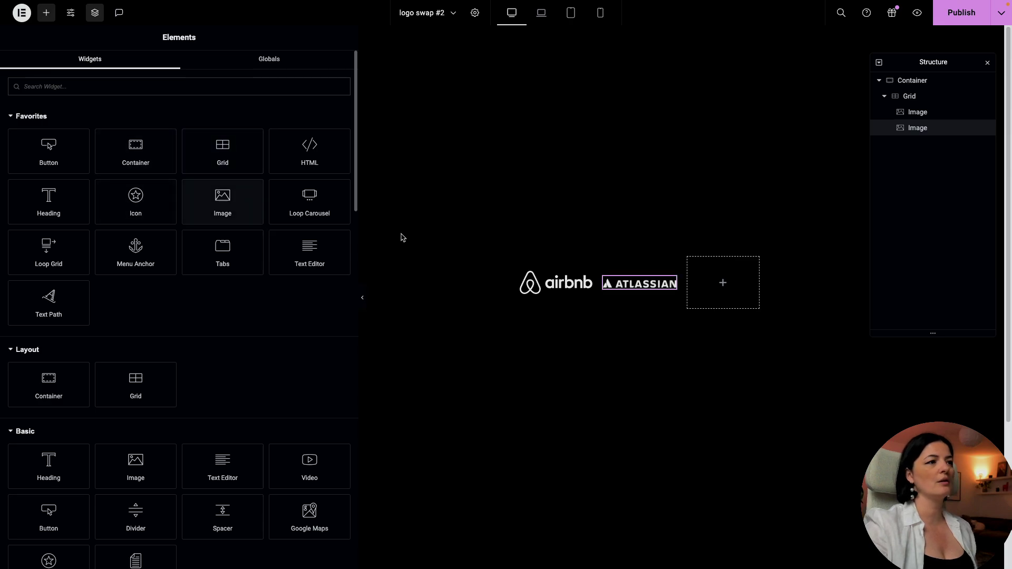
right_click(668, 284)
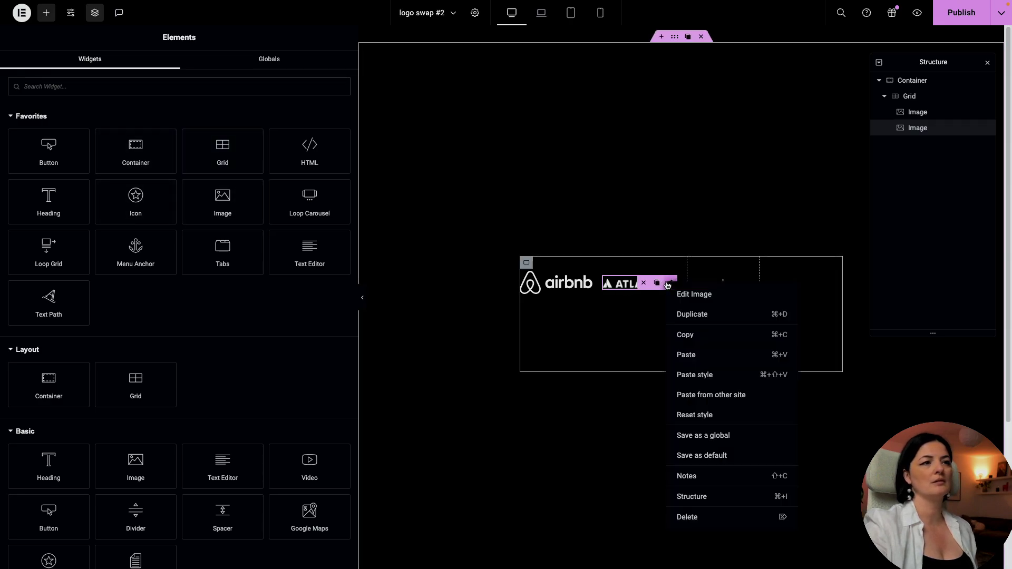
left_click(692, 320)
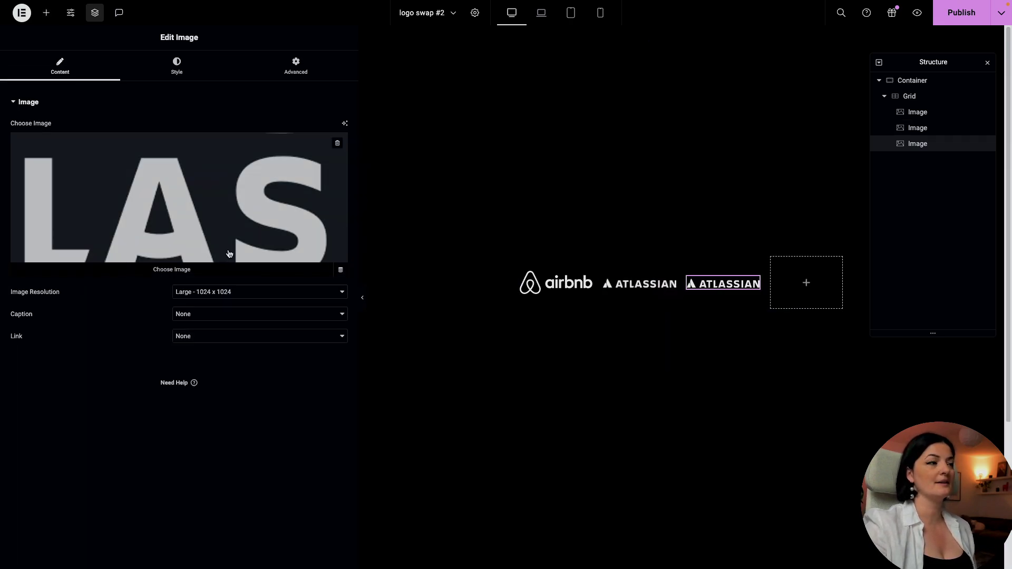
left_click(230, 251)
left_click(231, 213)
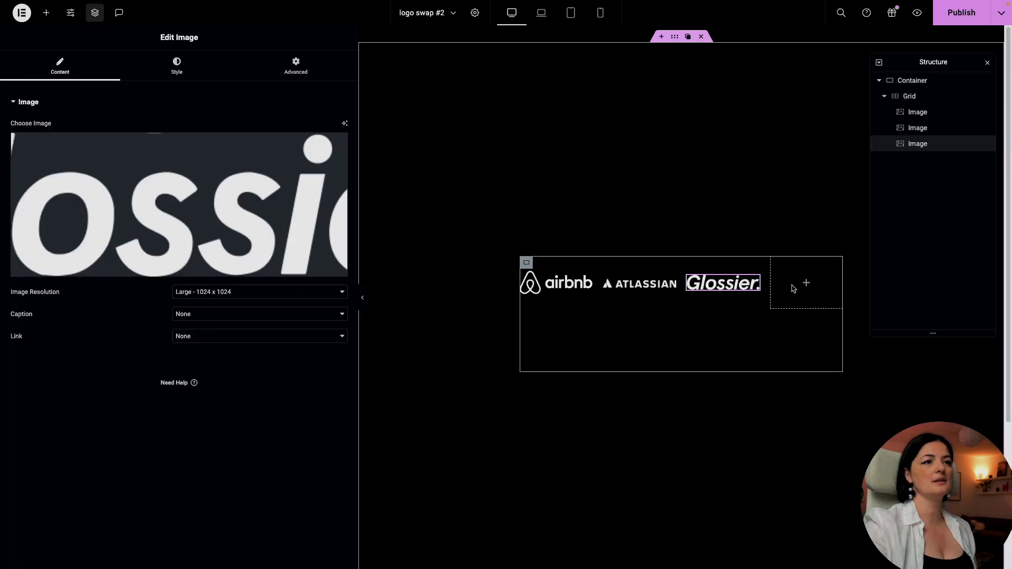
right_click(757, 285)
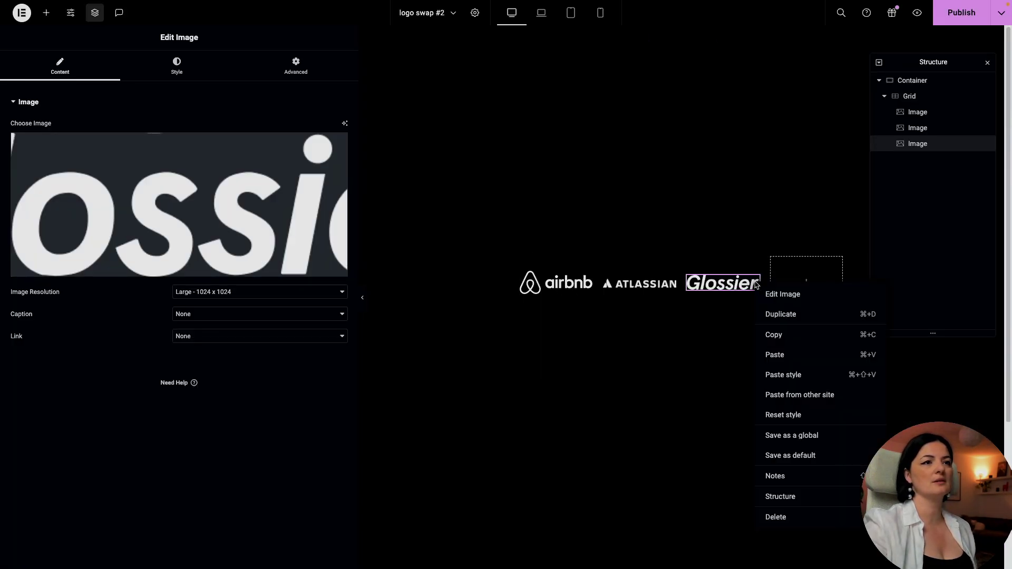
left_click(783, 314)
left_click(262, 220)
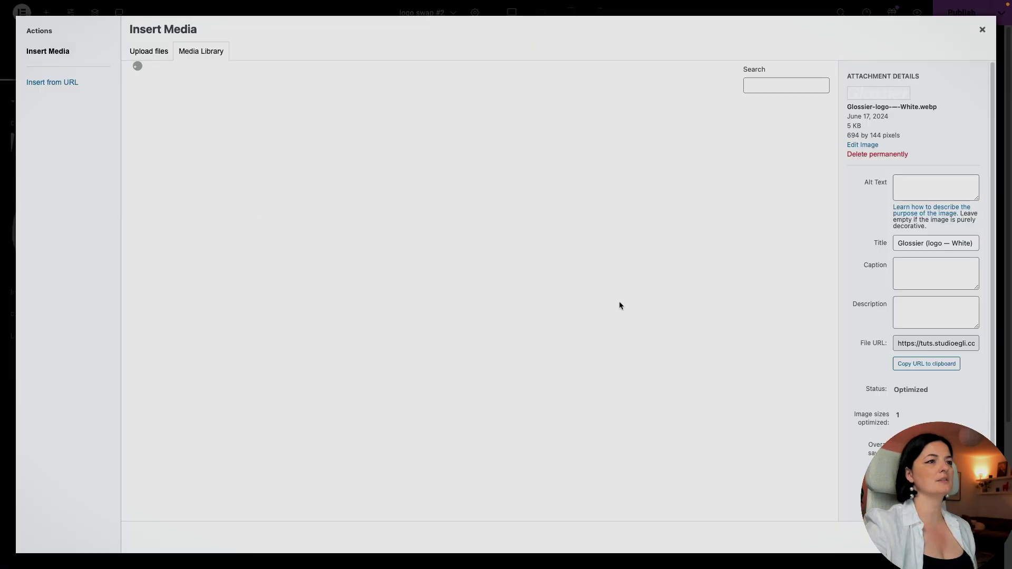
left_click(705, 238)
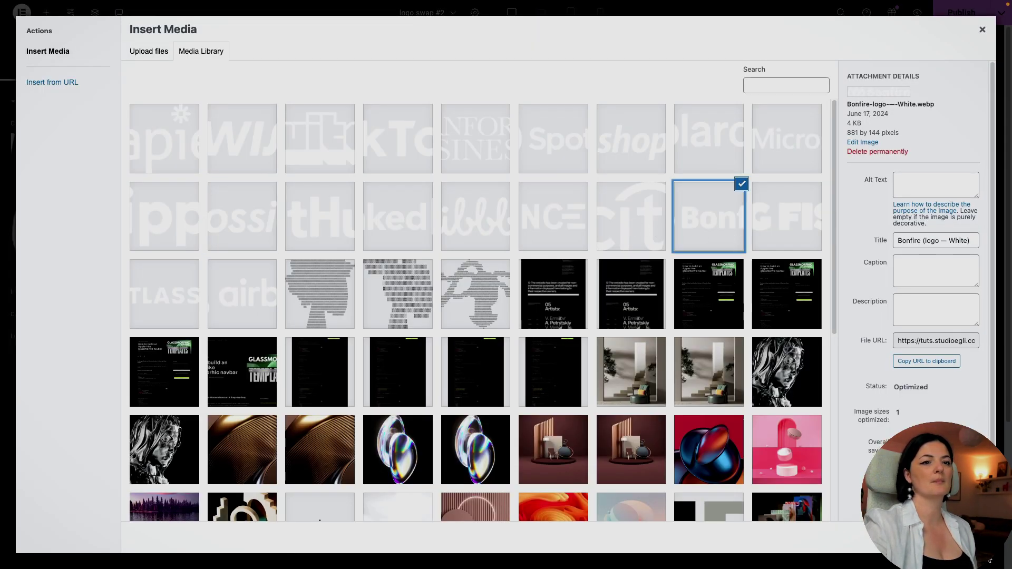
left_click(961, 538)
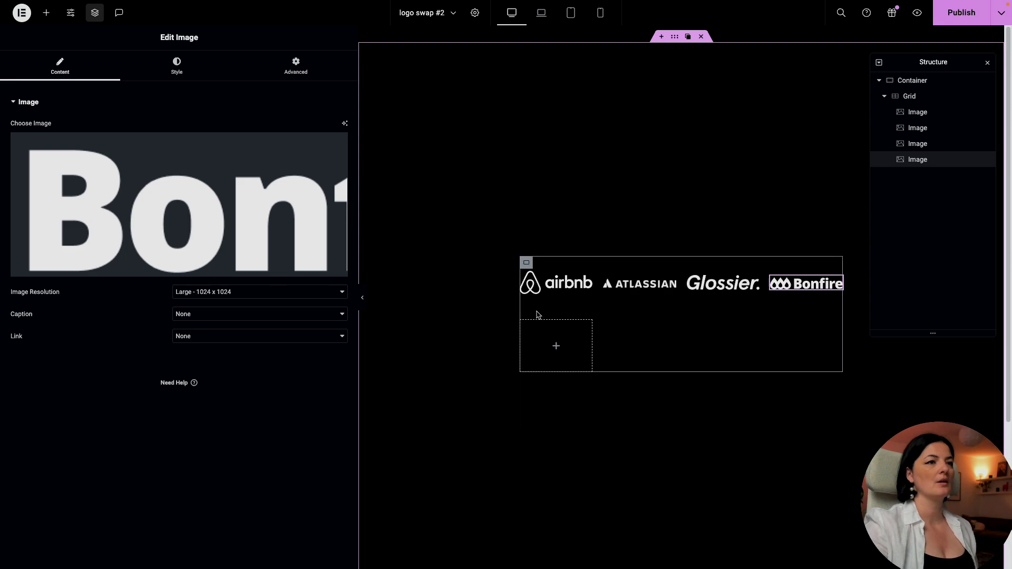
- Fill the second row's first two cells with the Twitch and Shopify logos
key("ctrl+d")
left_click(270, 188)
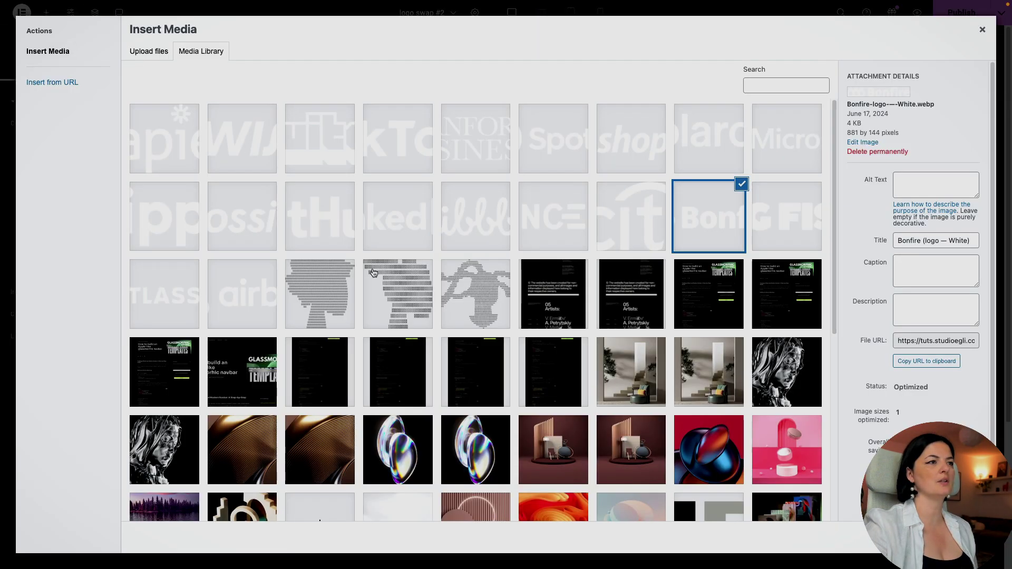
left_click(175, 230)
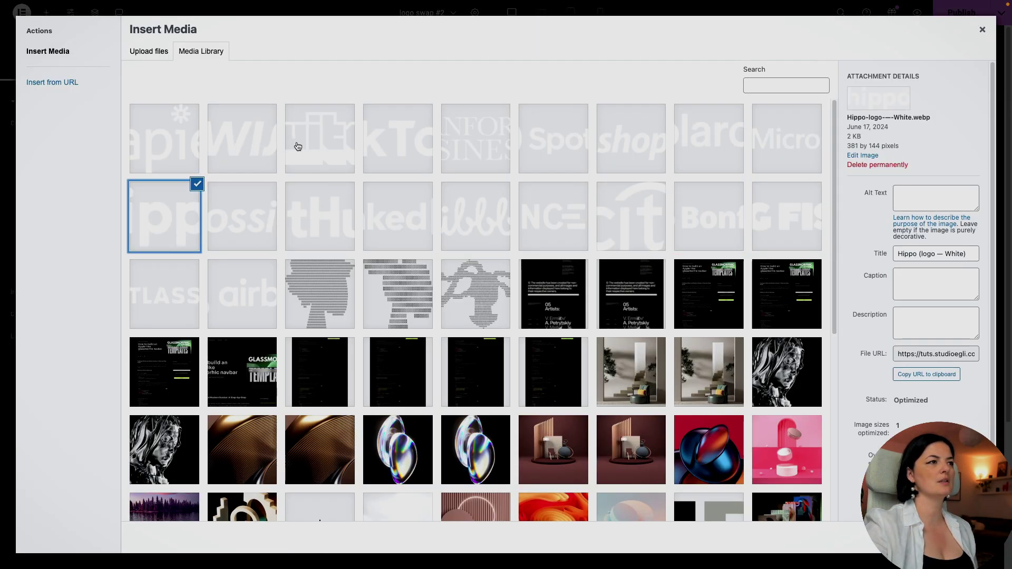
left_click(293, 142)
left_click(960, 539)
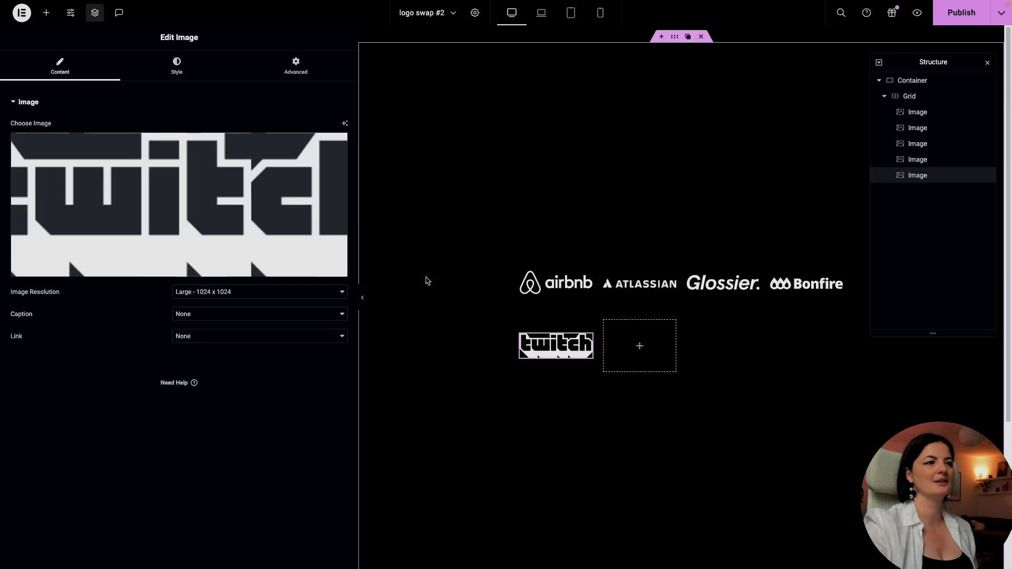
right_click(579, 342)
left_click(606, 354)
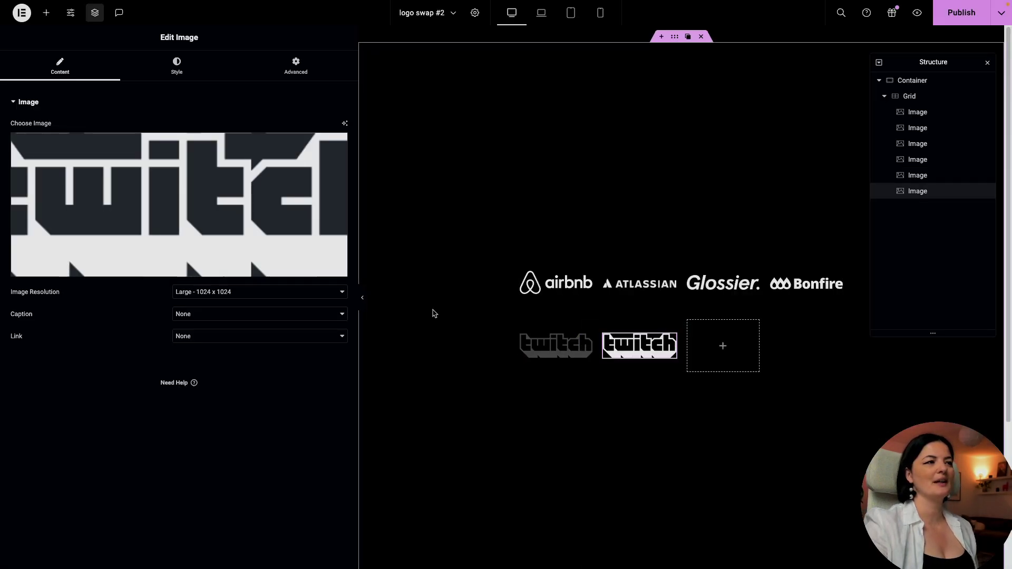
left_click(273, 213)
left_click(620, 146)
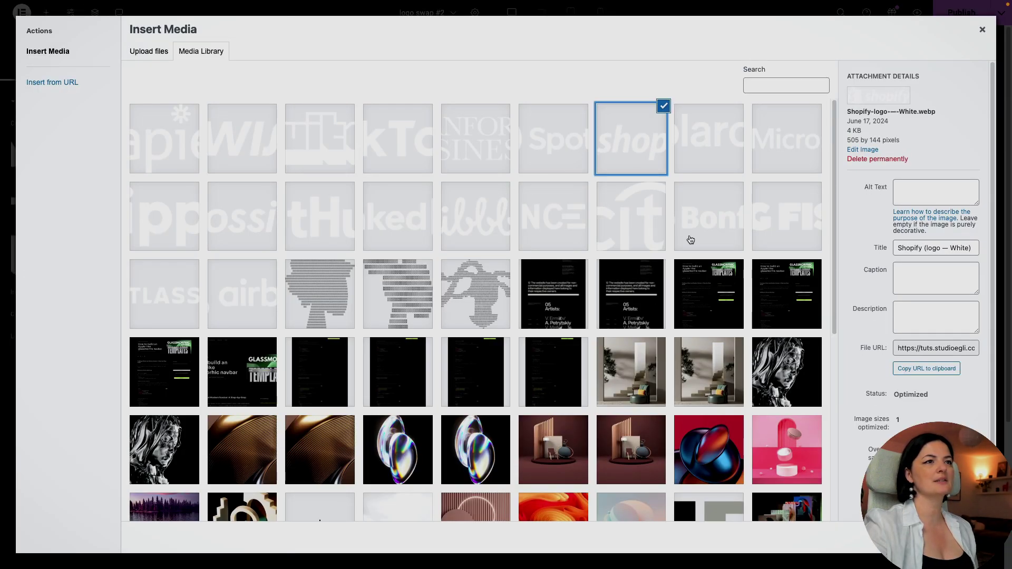
left_click(961, 539)
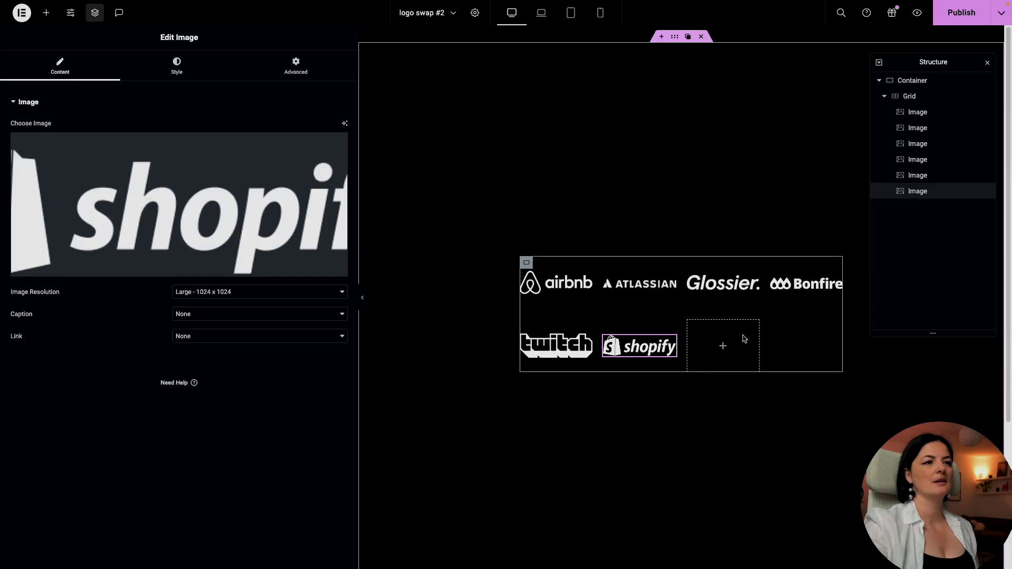
- Add the Microsoft and Zapier logos as the last two grid cells
right_click(675, 339)
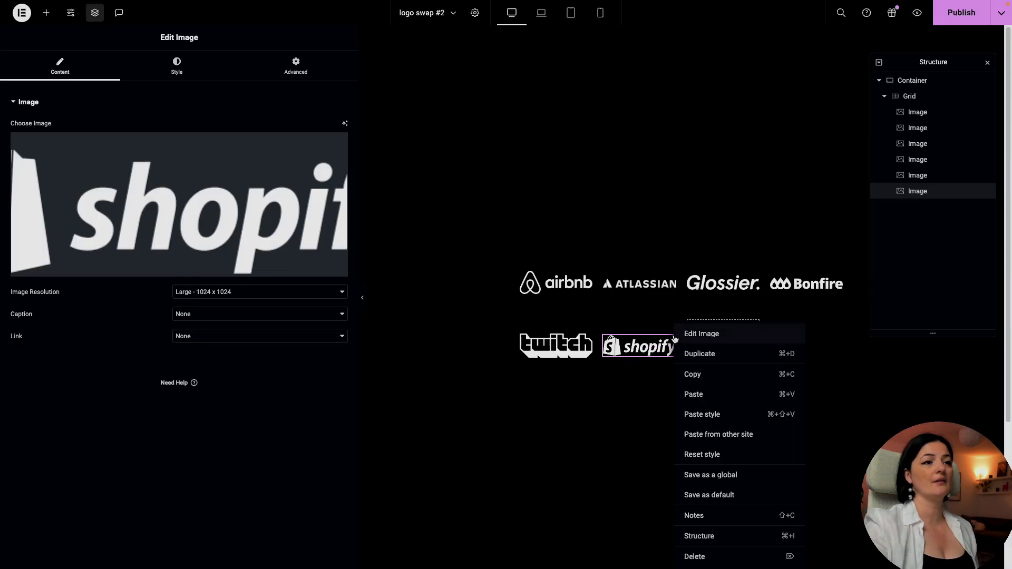
left_click(700, 354)
left_click(270, 215)
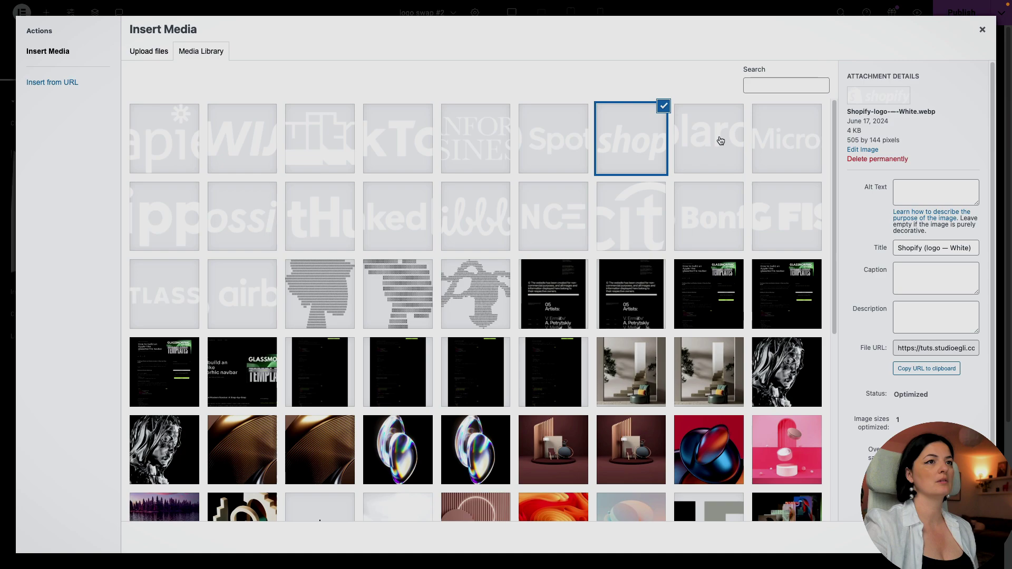
left_click(778, 152)
left_click(960, 548)
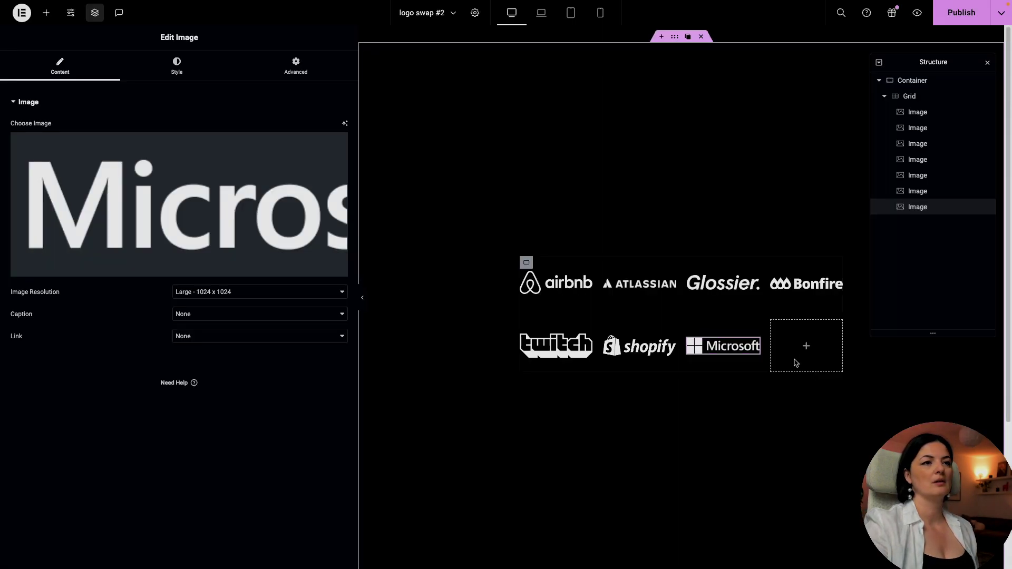
right_click(749, 342)
left_click(763, 357)
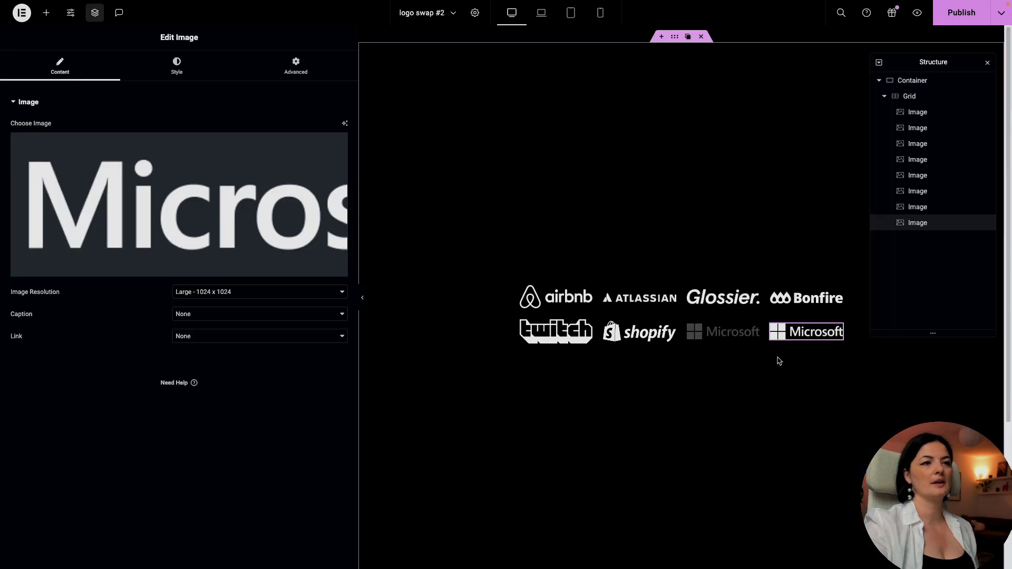
left_click(281, 219)
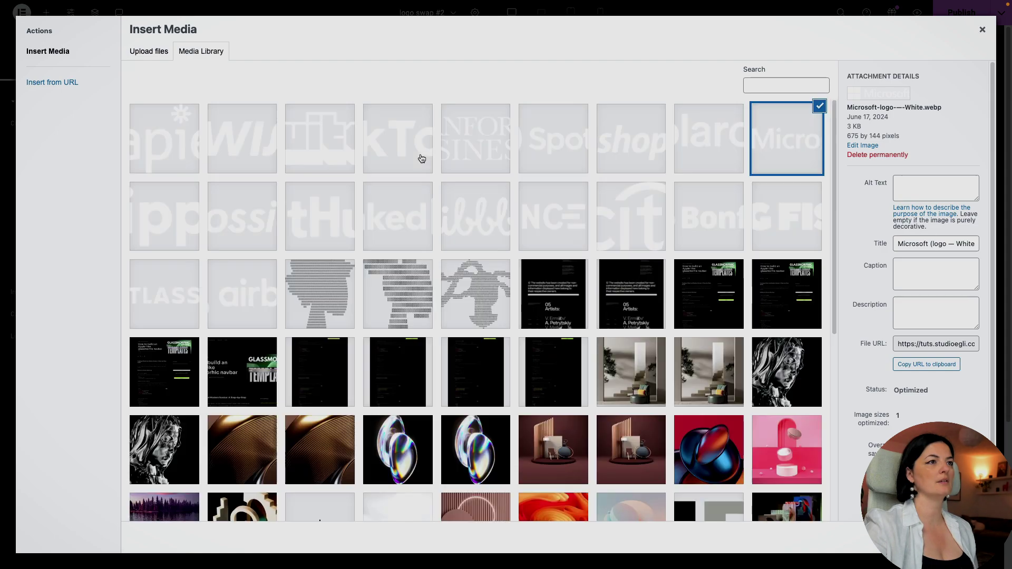
left_click(194, 161)
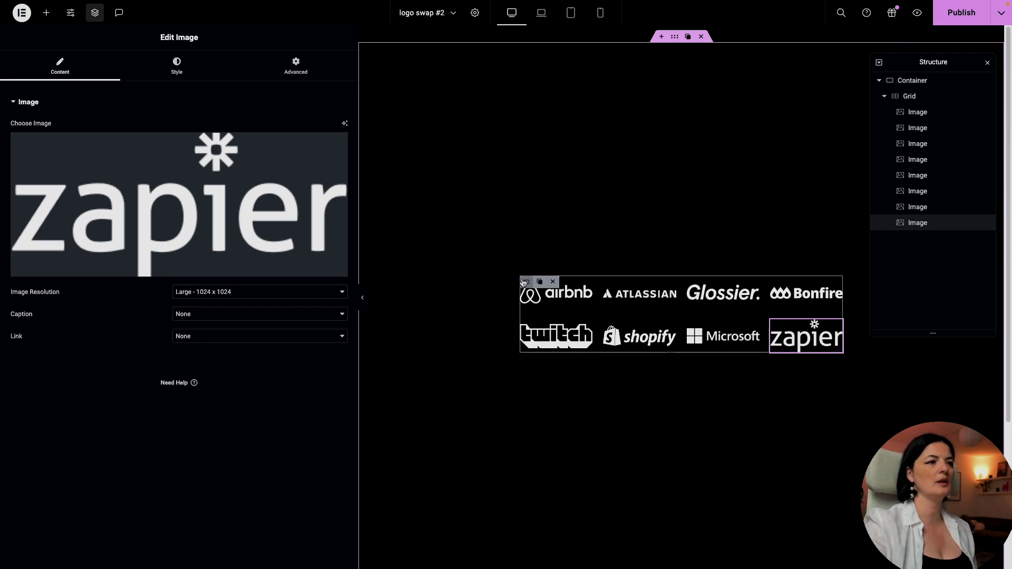
left_click(597, 314)
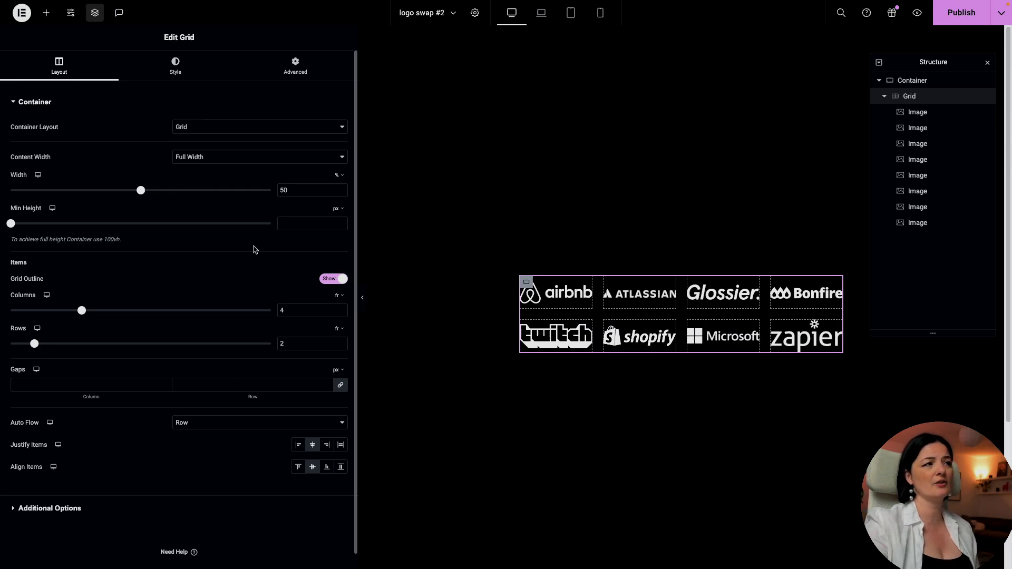
- Set the grid gap to 50 px and preview the result
type("25")
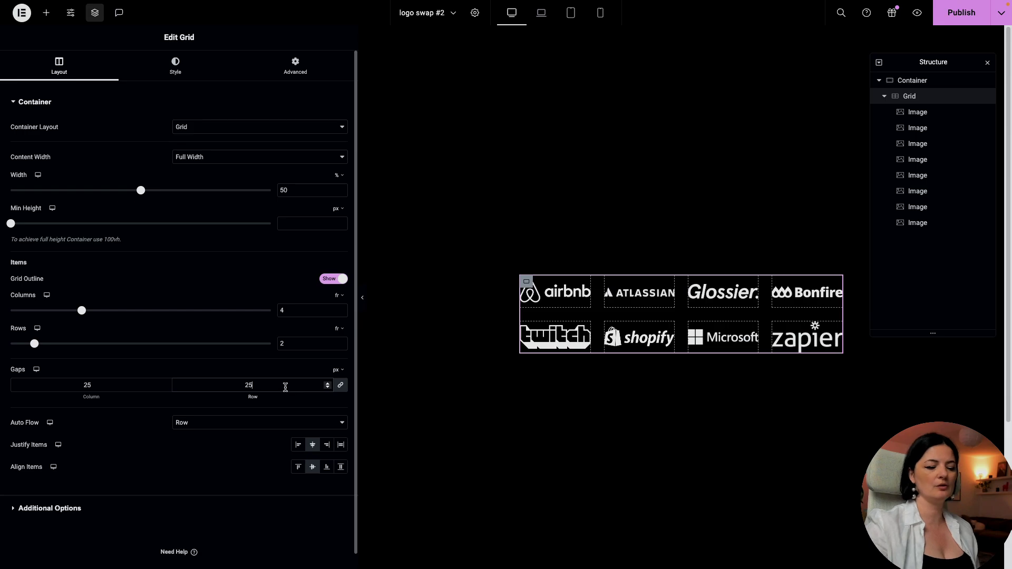
key("BackSpace")
key("BackSpace")
type("50")
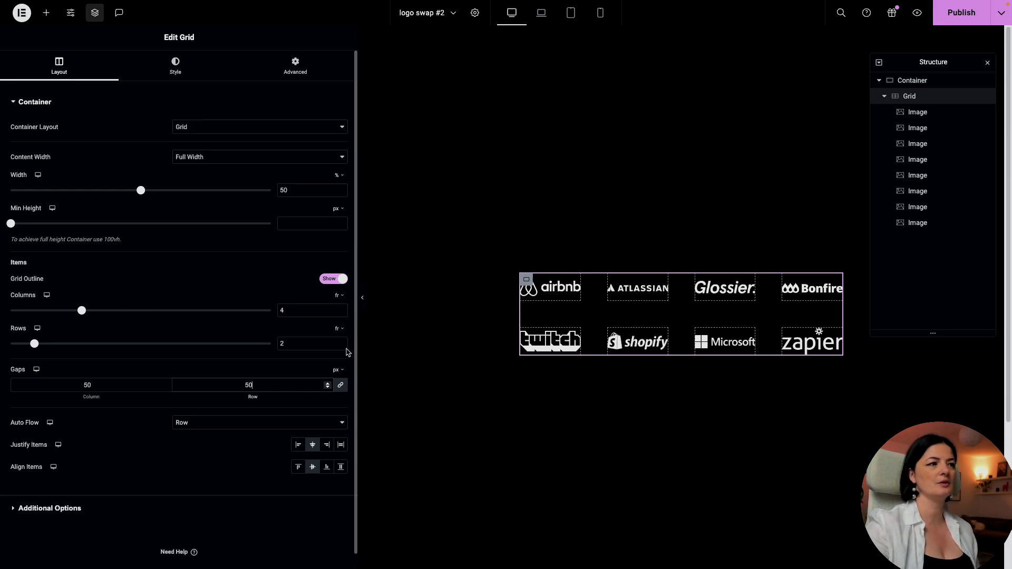
left_click(362, 298)
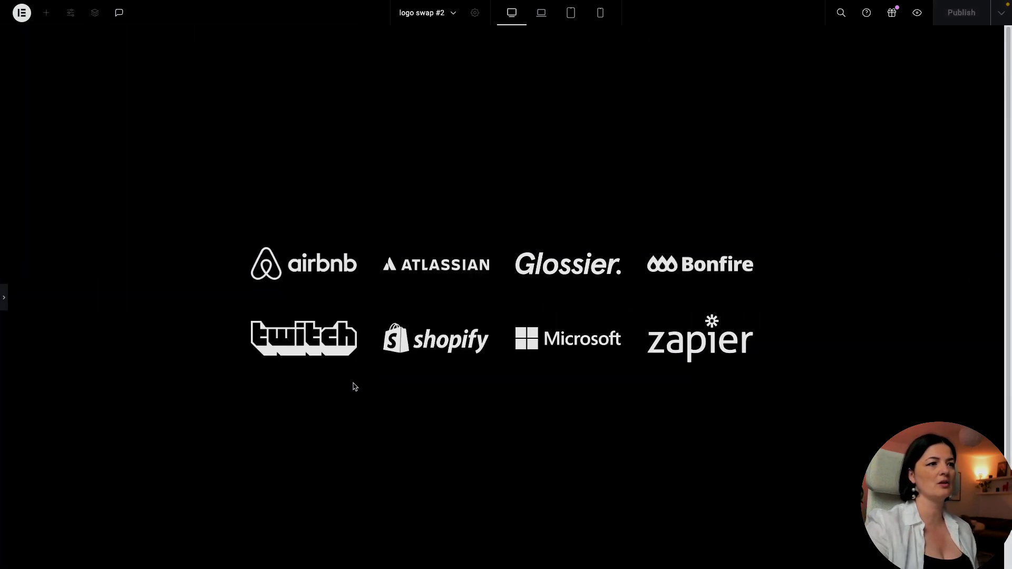
left_click(6, 298)
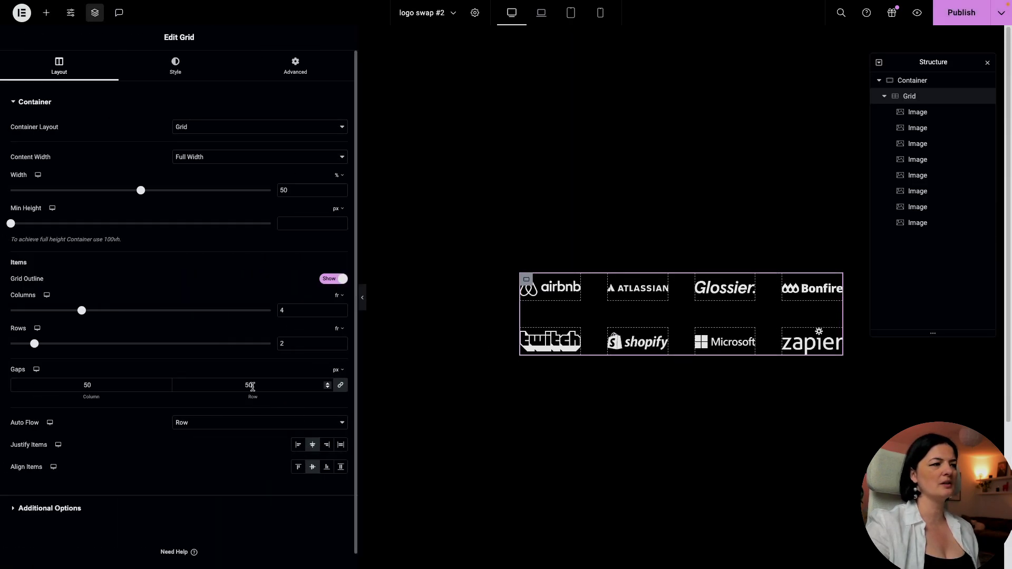
- Unlink the gaps for 50 px columns and 25 px rows, and widen the grid to 70%
left_click_drag(265, 386, 235, 385)
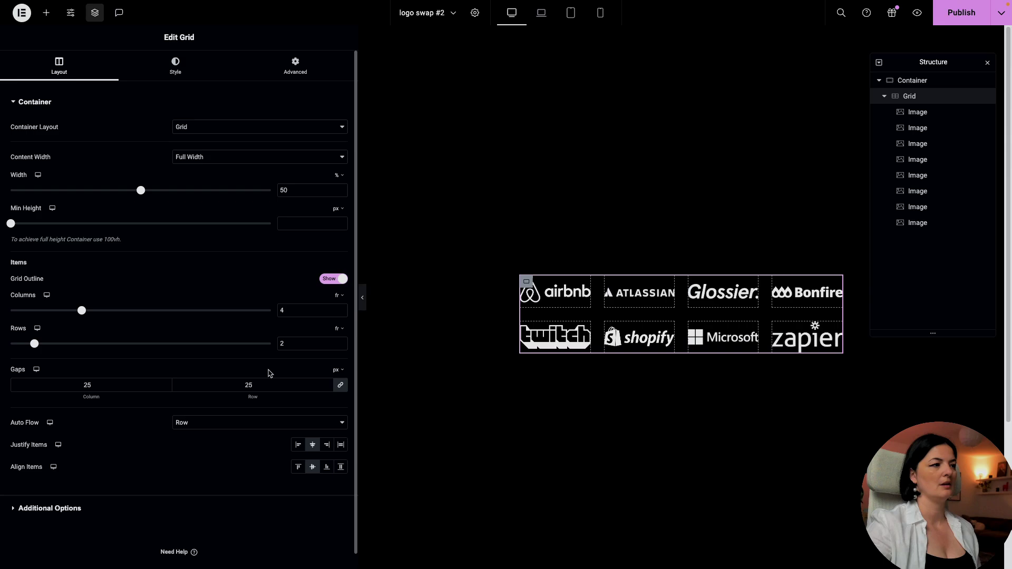
left_click(341, 385)
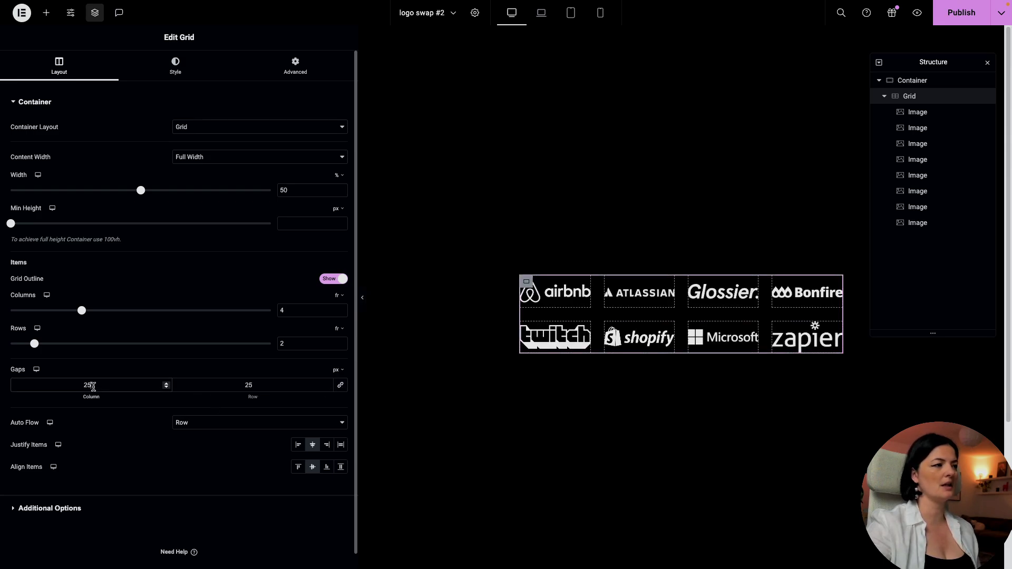
type("50")
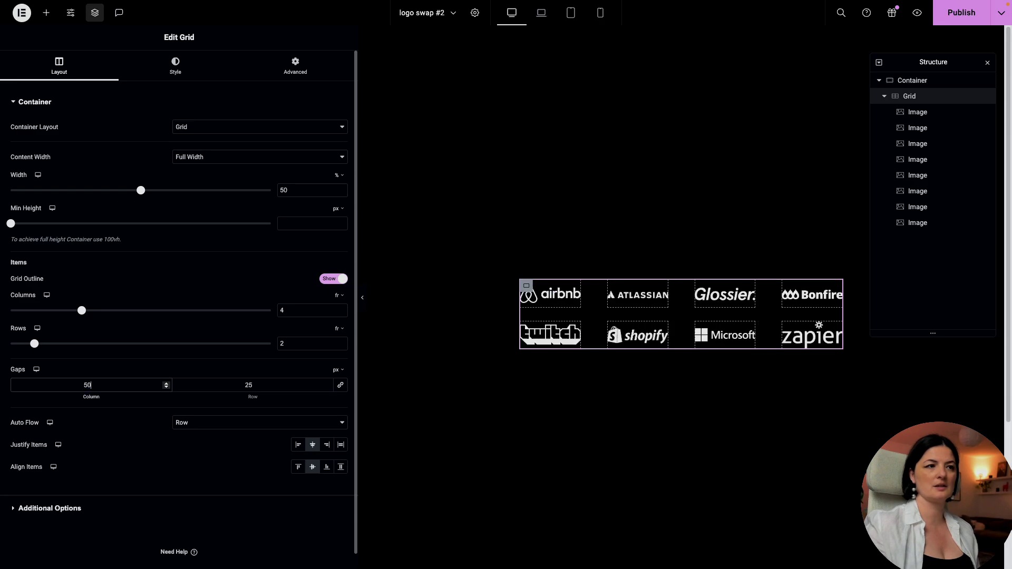
left_click(362, 297)
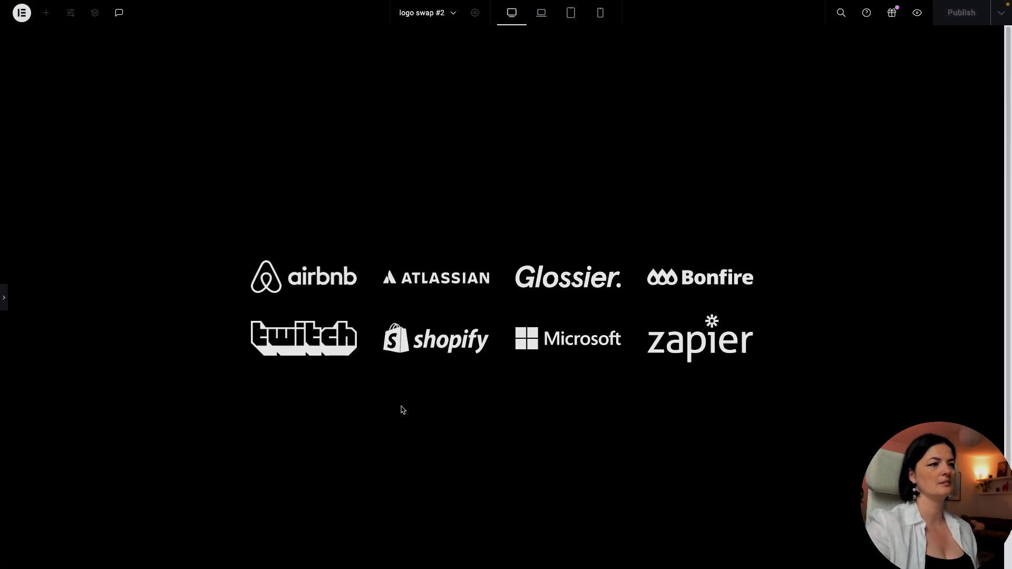
left_click(3, 297)
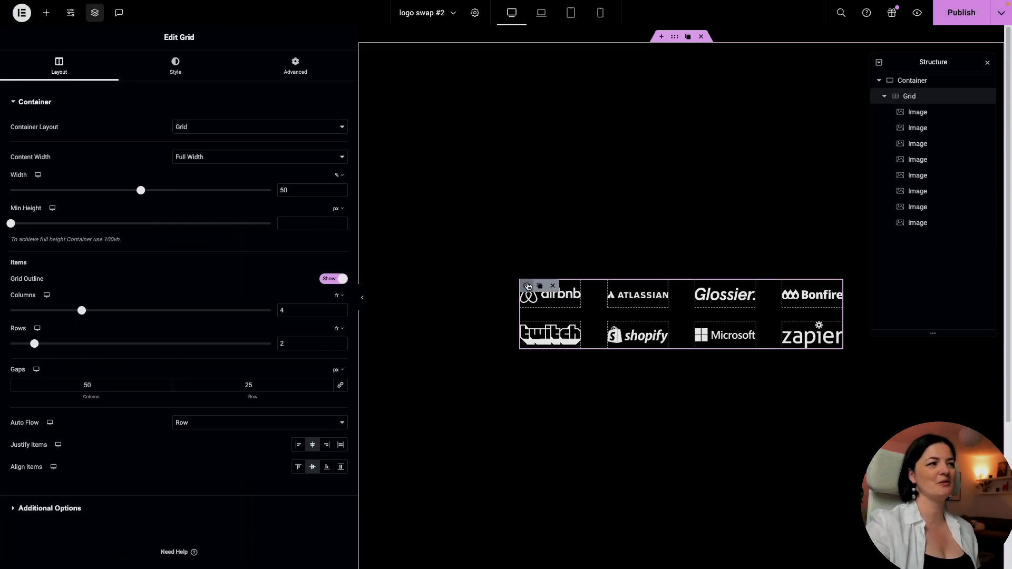
left_click_drag(143, 195, 193, 196)
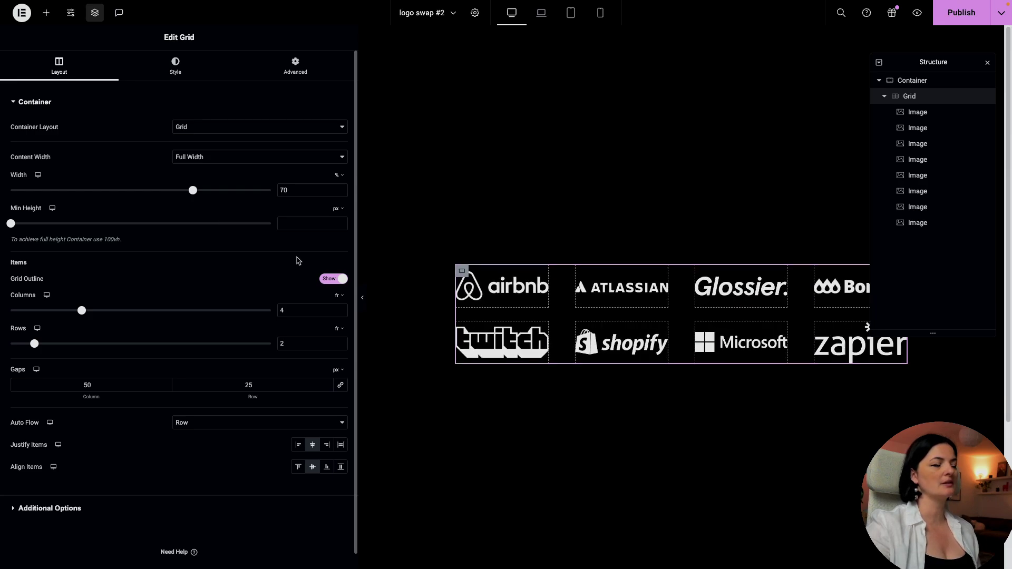
left_click(362, 297)
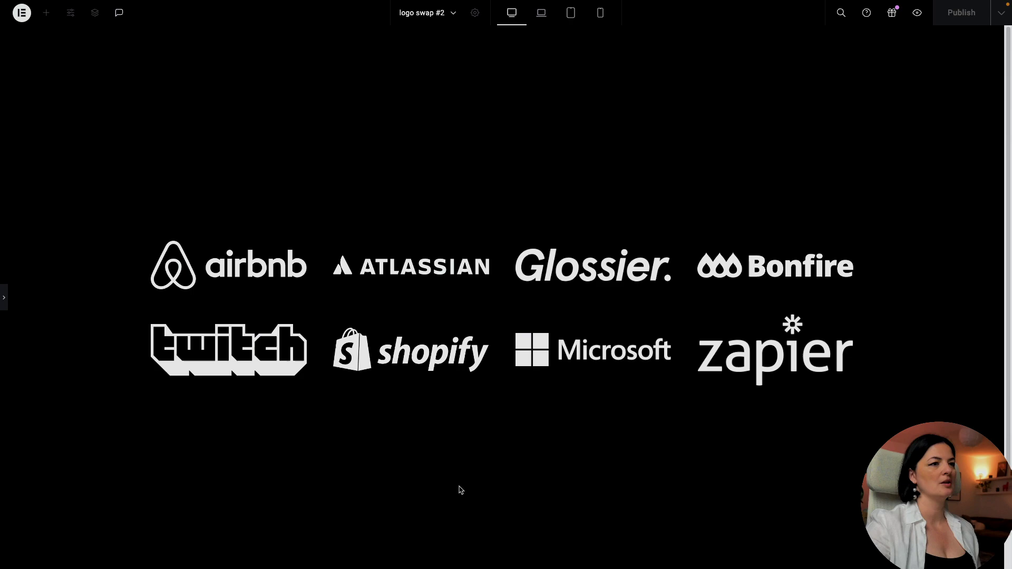
- Drop an HTML widget into the logo grid
left_click(6, 298)
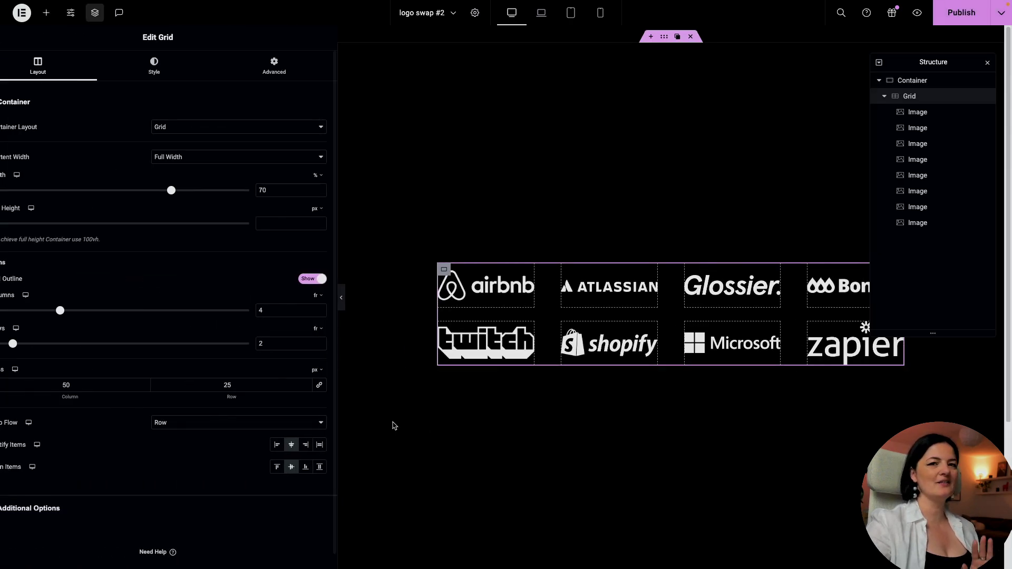
scroll(627, 436, "down", 4)
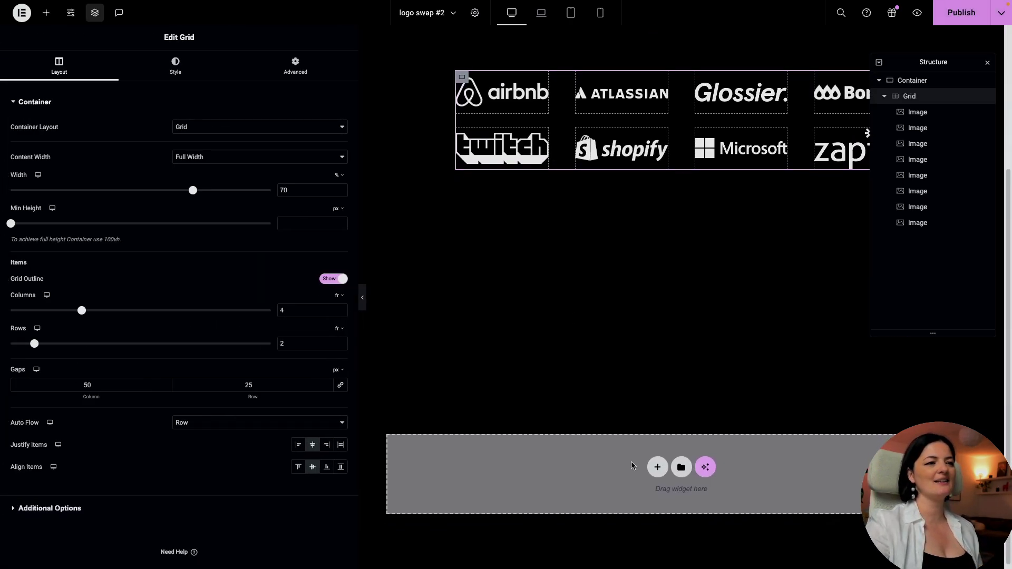
left_click(46, 12)
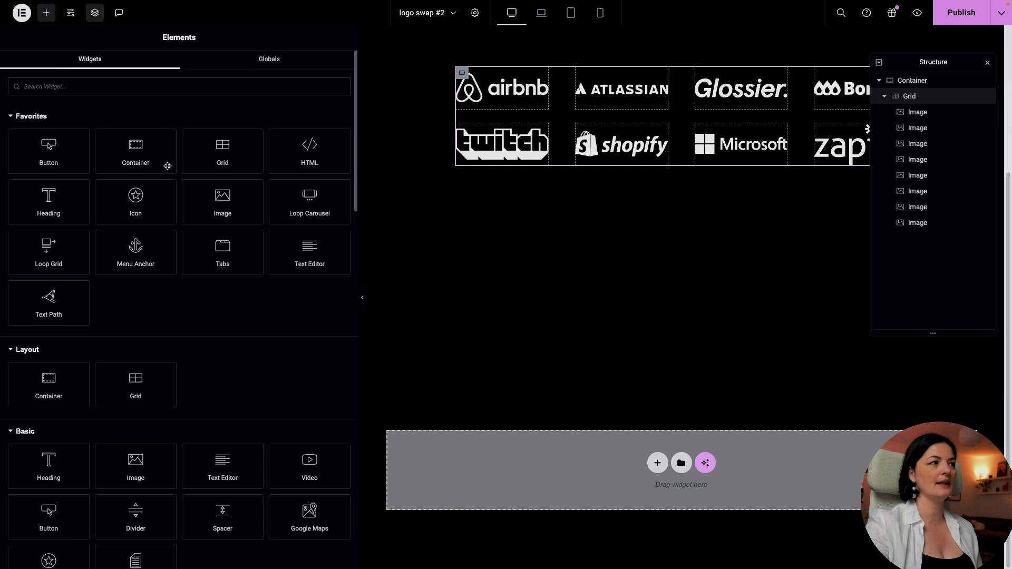
left_click_drag(305, 150, 466, 321)
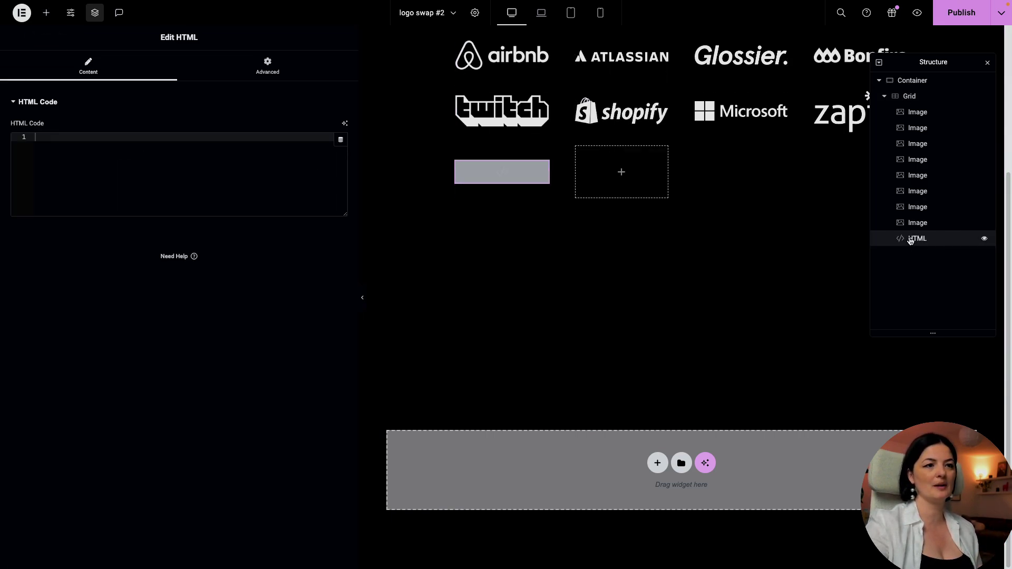
left_click_drag(533, 180, 583, 296)
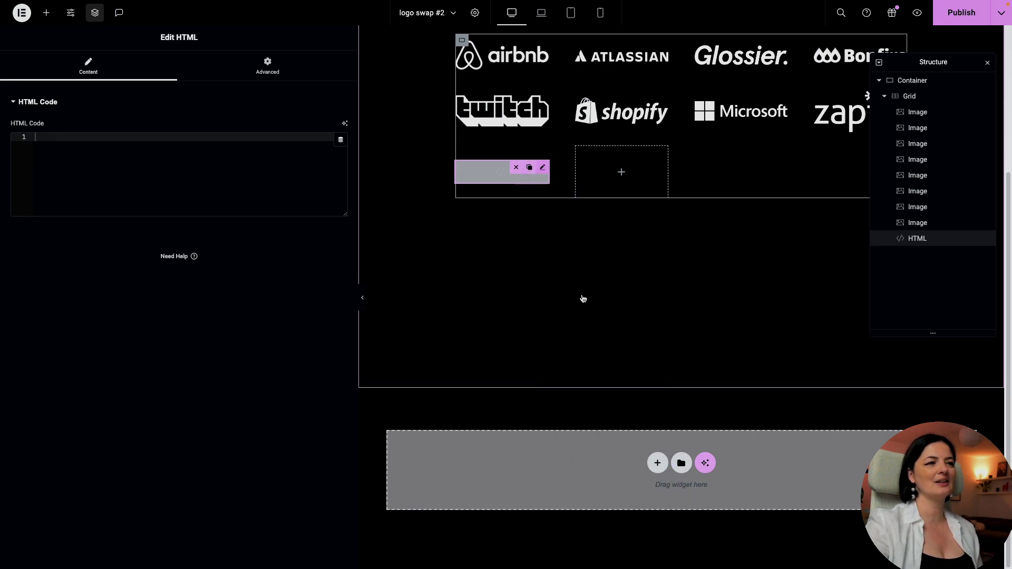
left_click_drag(538, 171, 514, 168)
- Copy the HTML widget into the empty section below and delete the original from the grid
right_click(545, 171)
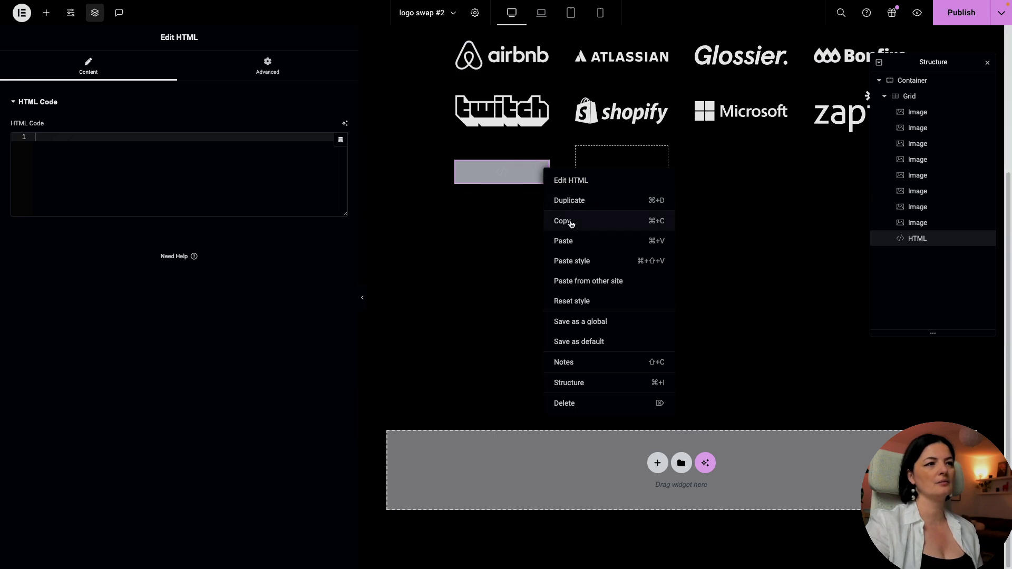
left_click(571, 224)
right_click(668, 482)
left_click(680, 475)
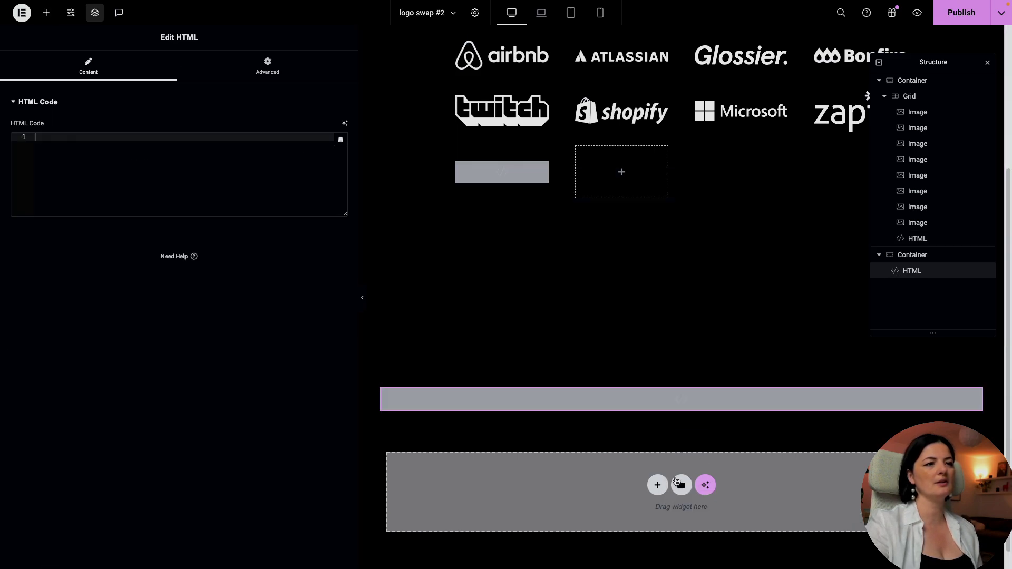
right_click(536, 170)
left_click(567, 399)
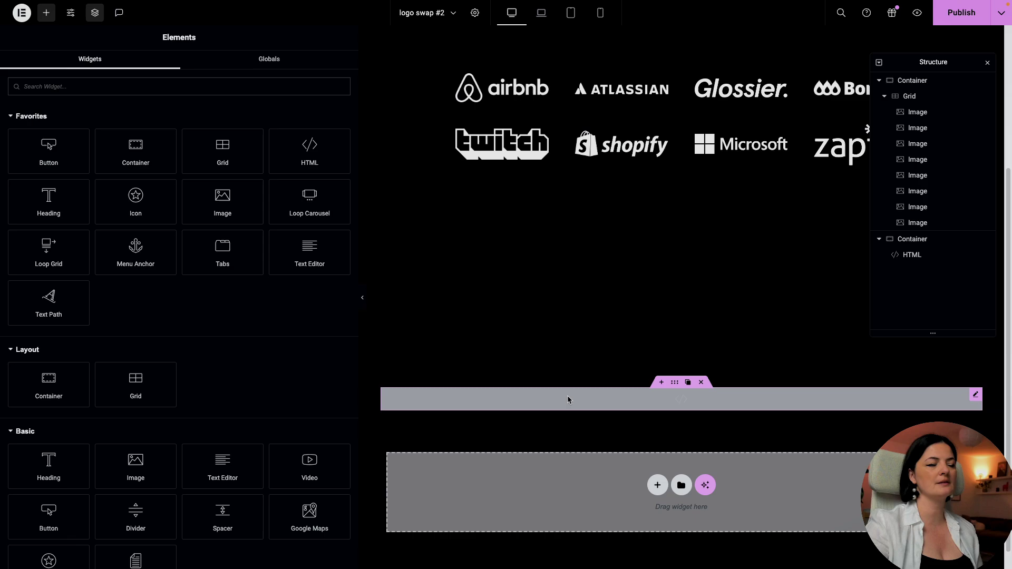
- Paste the GSAP logo-swap script into the HTML widget and close it with </script>
left_click(576, 405)
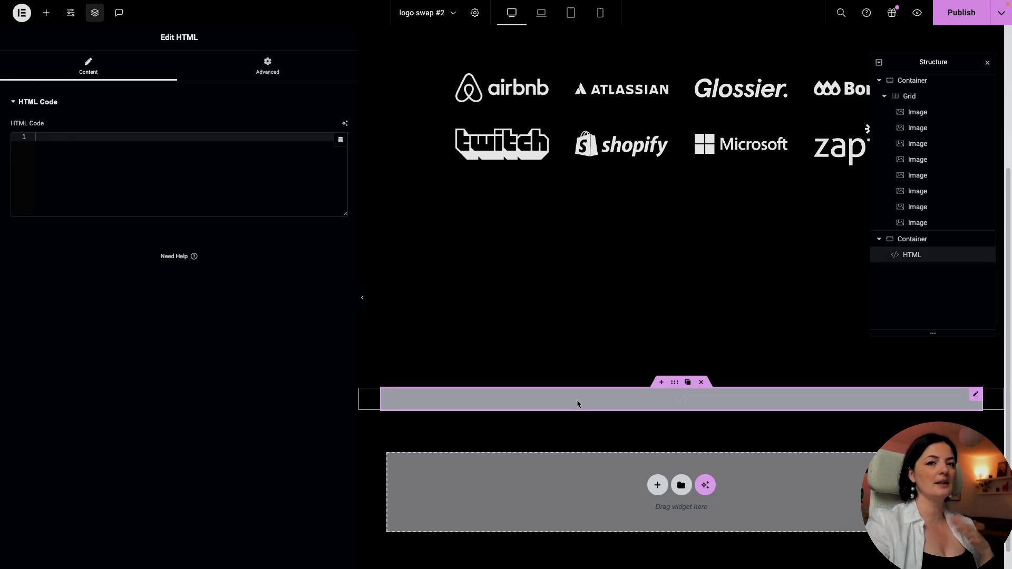
left_click(133, 156)
key("ctrl+v")
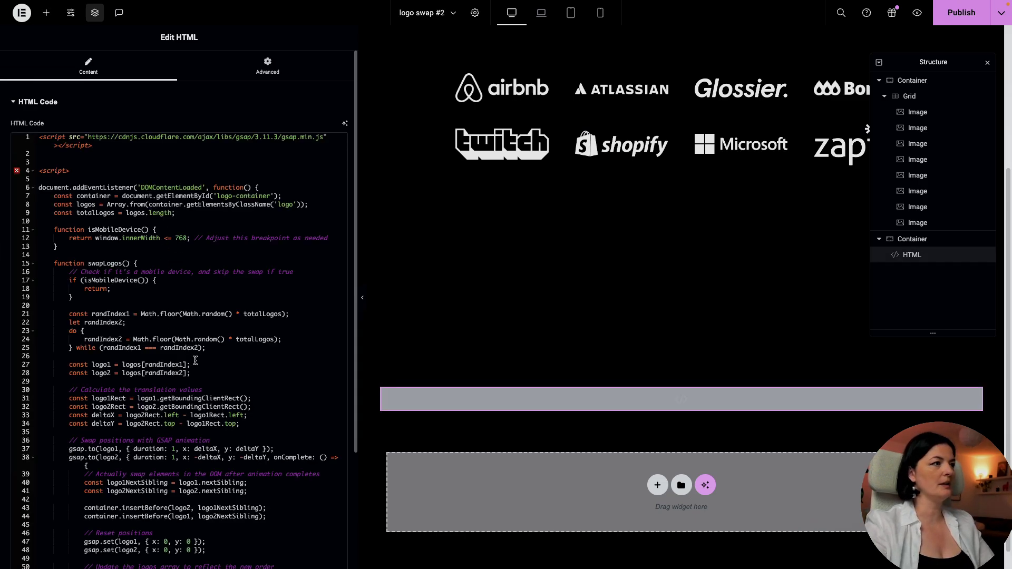
scroll(195, 360, "down", 3)
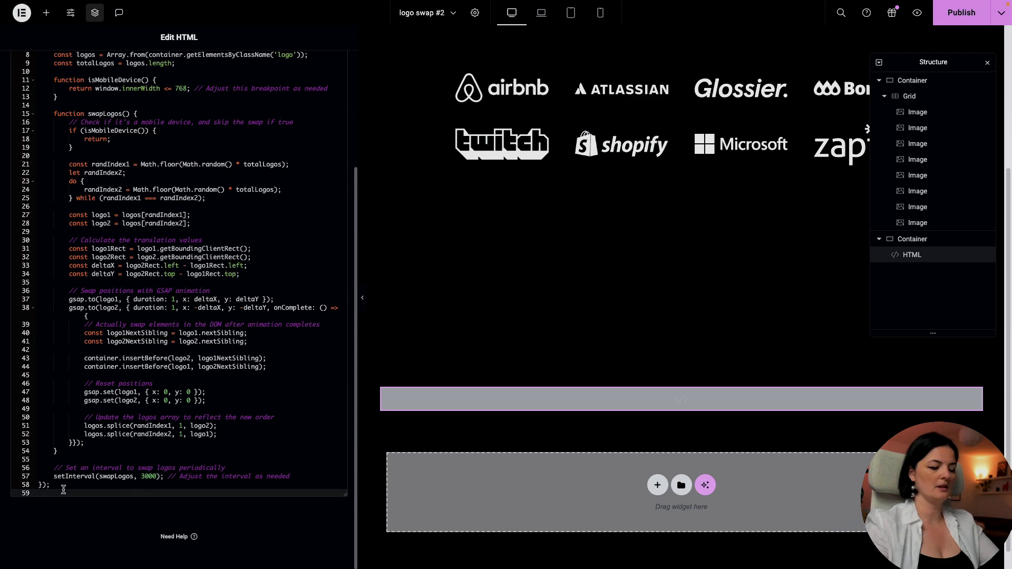
type("</sc")
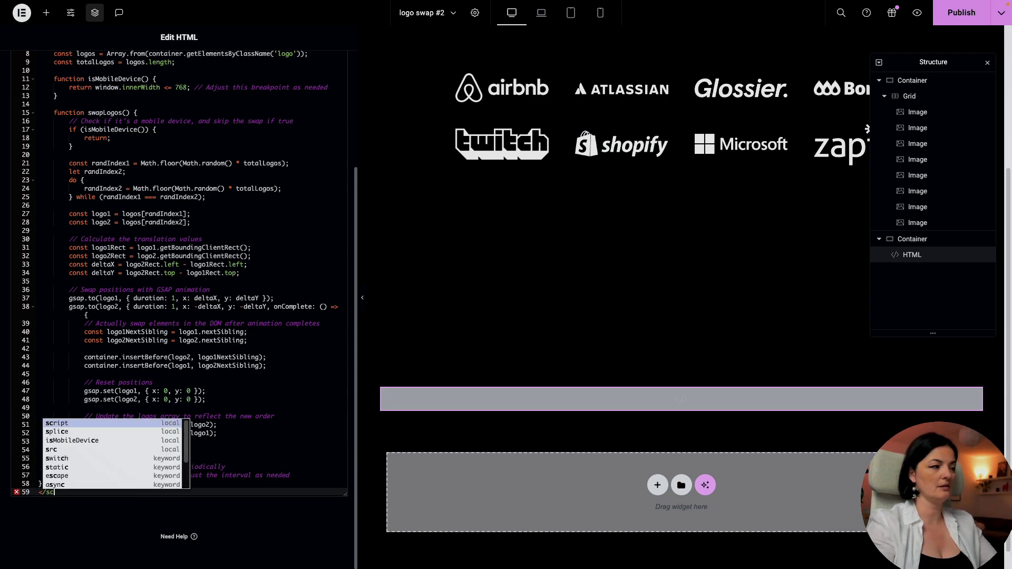
key("Return")
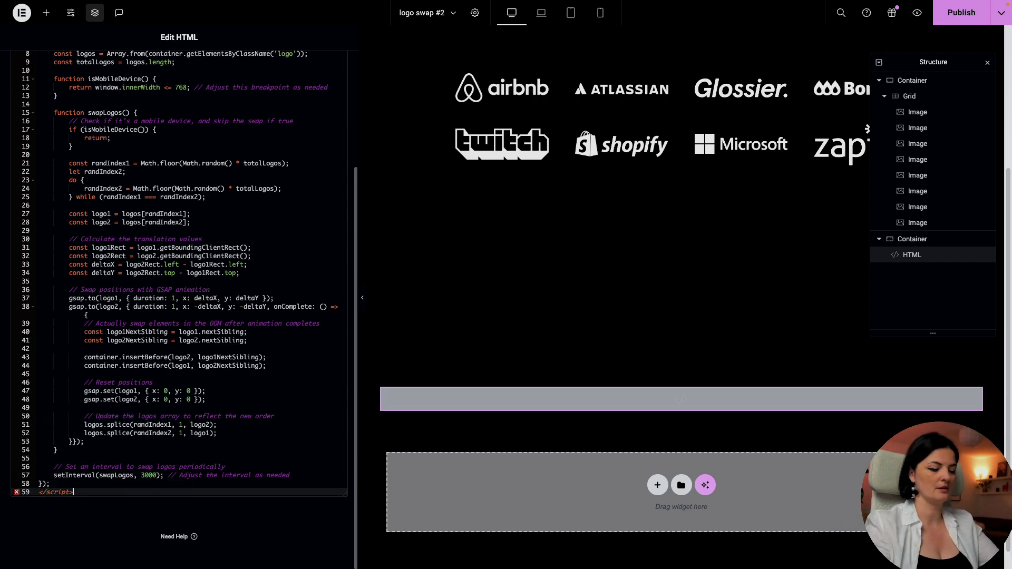
- Publish the page and open the live preview
scroll(203, 270, "up", 3)
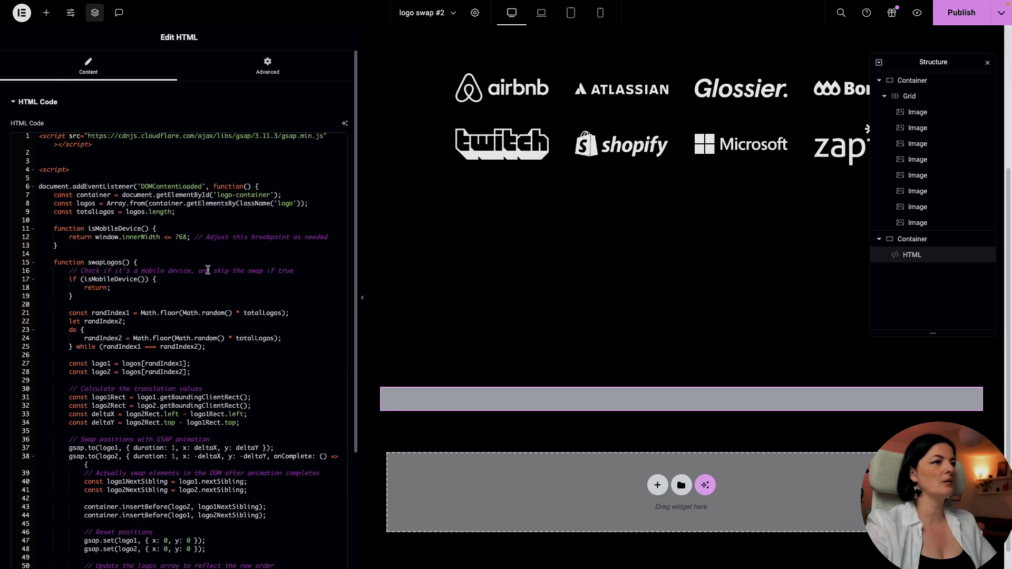
left_click(959, 22)
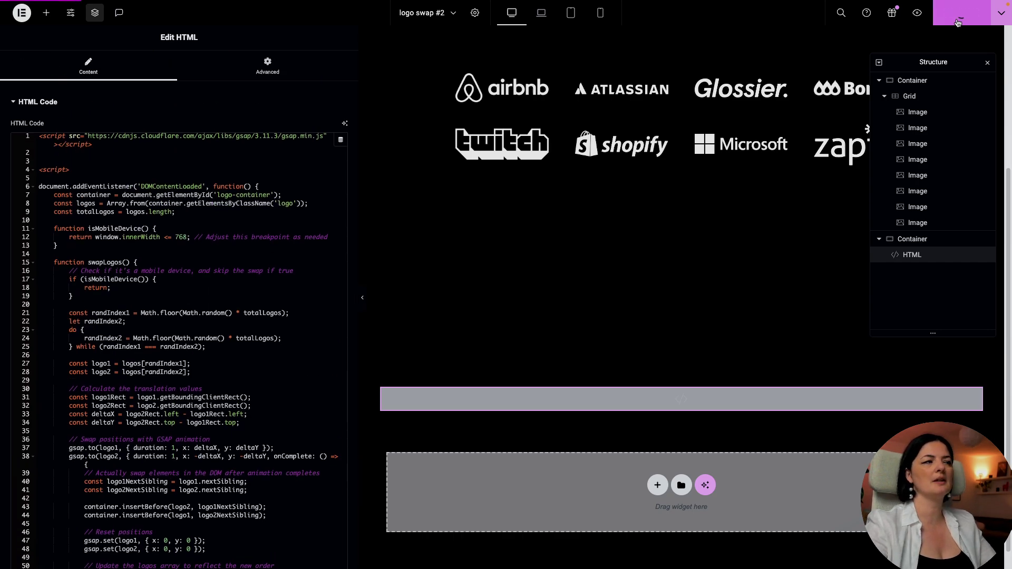
left_click(918, 12)
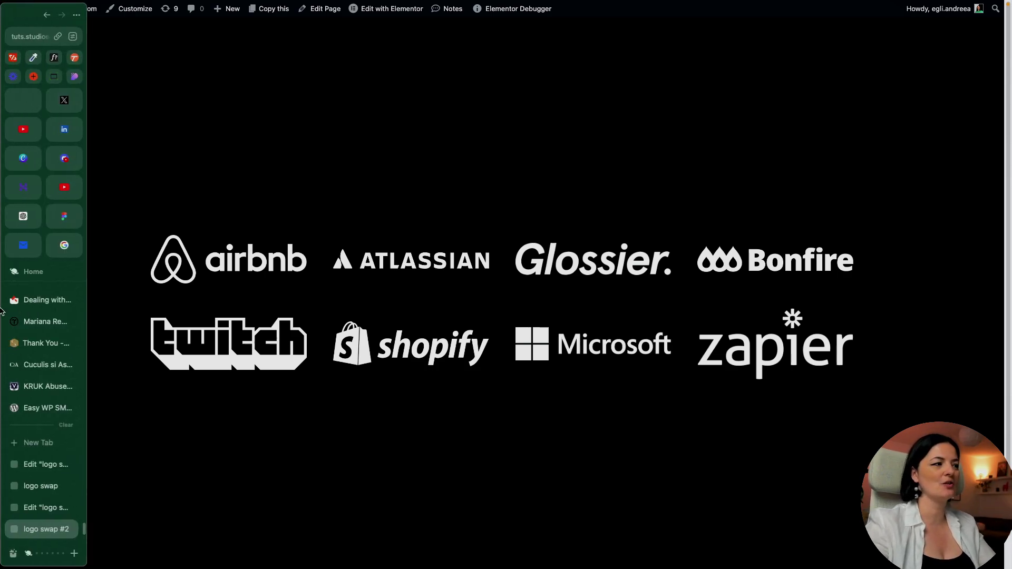
- Copy the 'logo-container' ID from the GSAP script in the editor
left_click(43, 538)
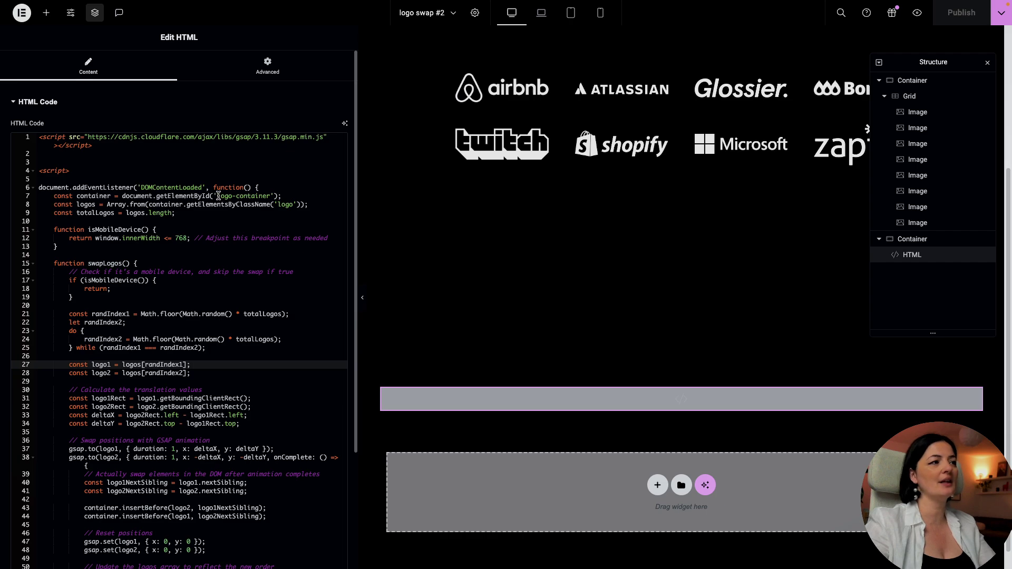
left_click_drag(218, 195, 274, 194)
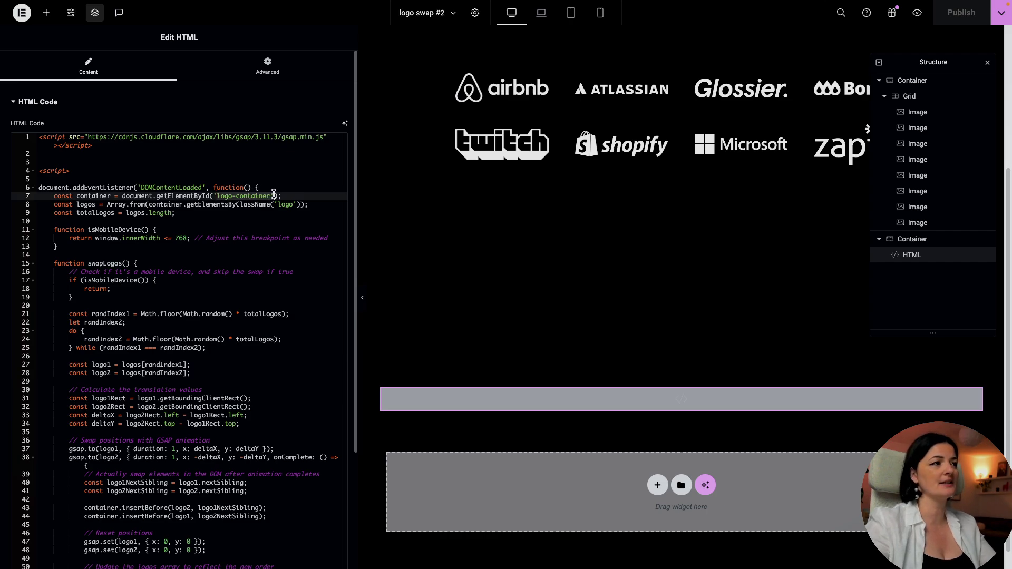
left_click_drag(278, 205, 290, 206)
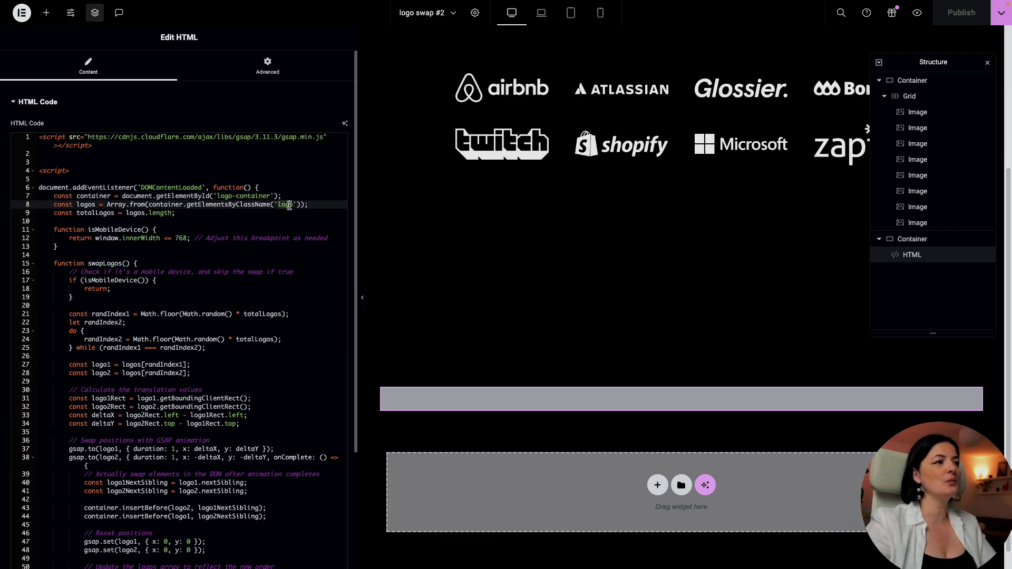
left_click(292, 205)
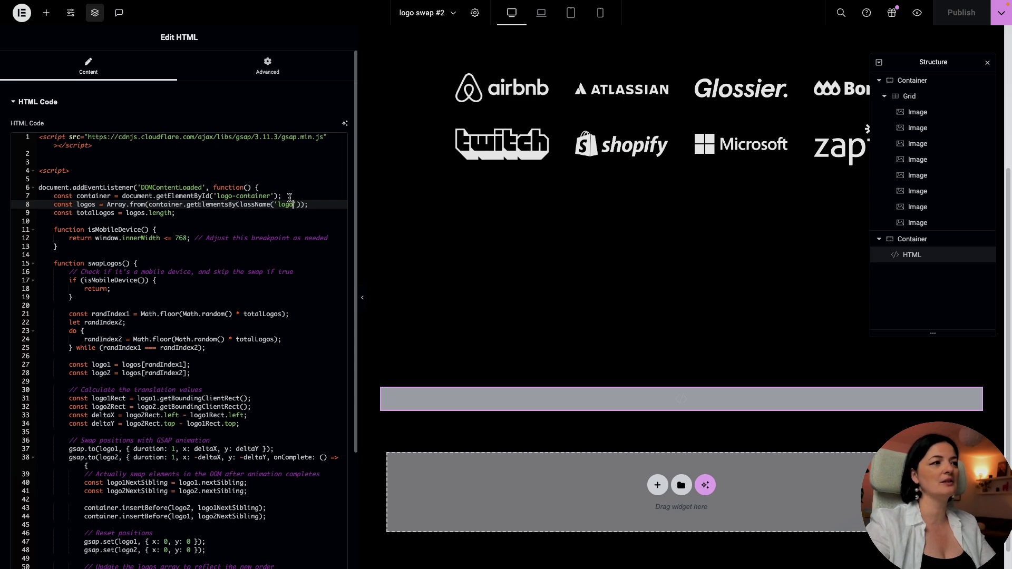
left_click_drag(280, 205, 292, 205)
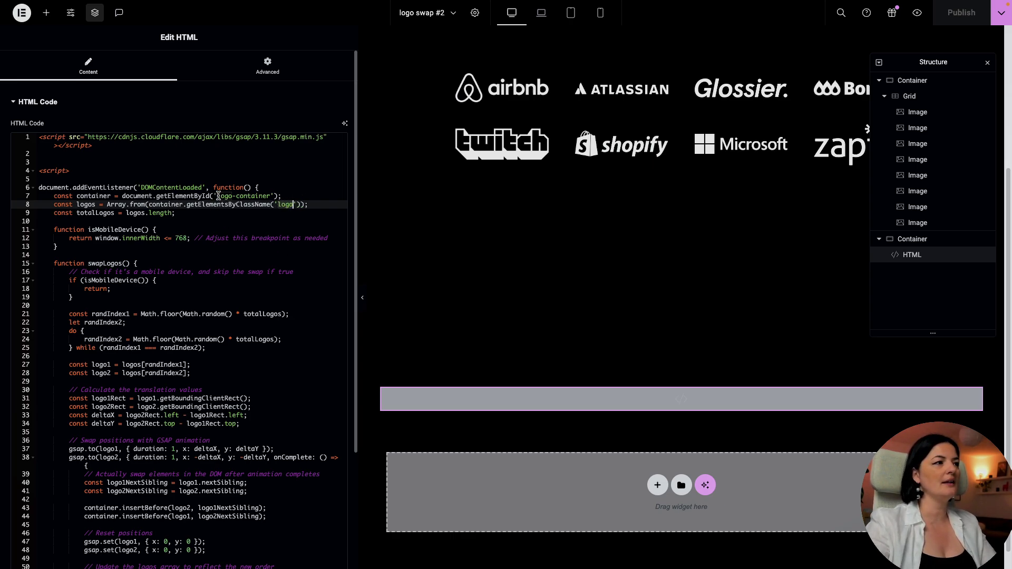
left_click_drag(218, 195, 268, 193)
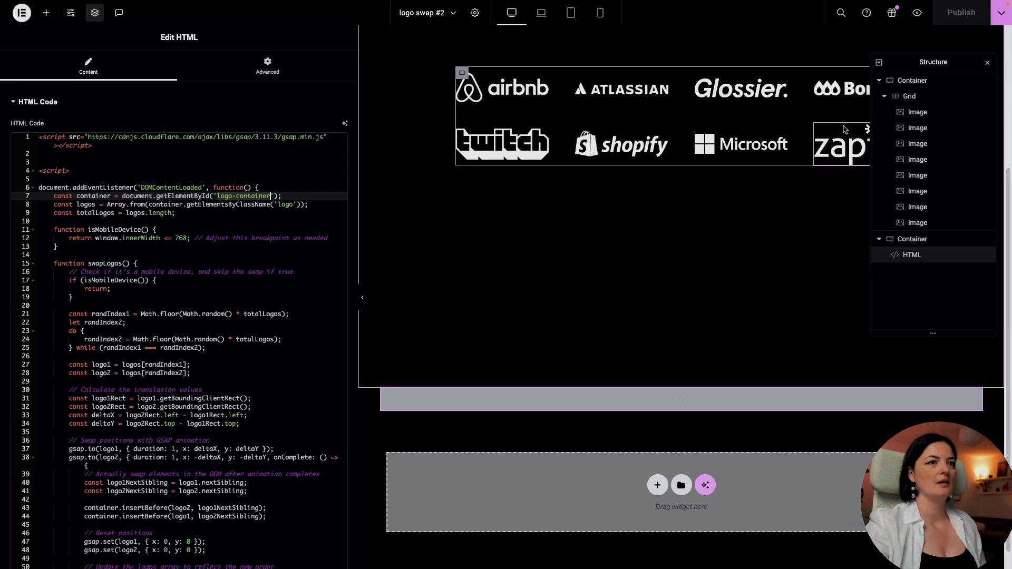
- Paste 'logo-container' as the logo grid's CSS ID and publish
left_click(920, 98)
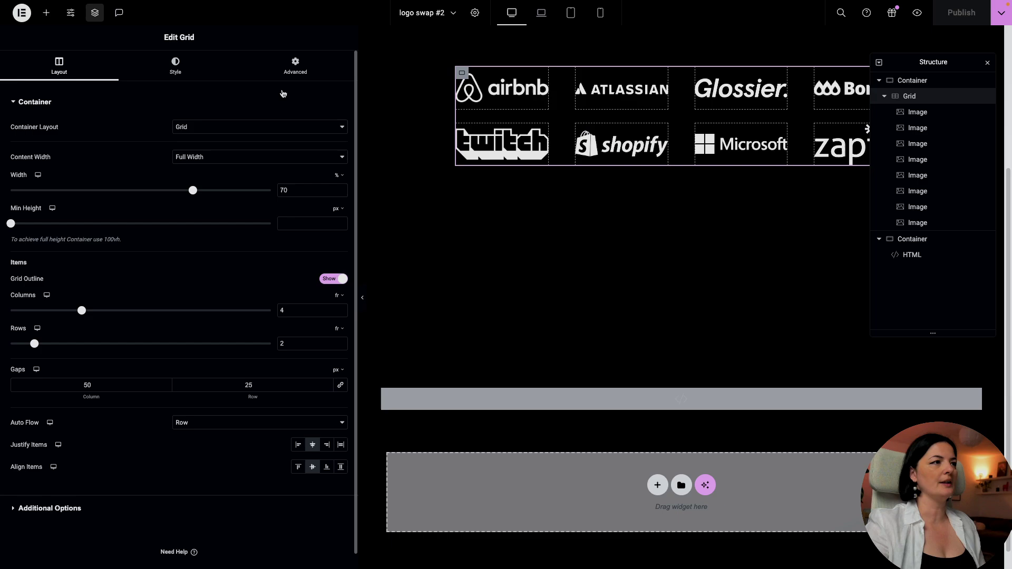
left_click(293, 67)
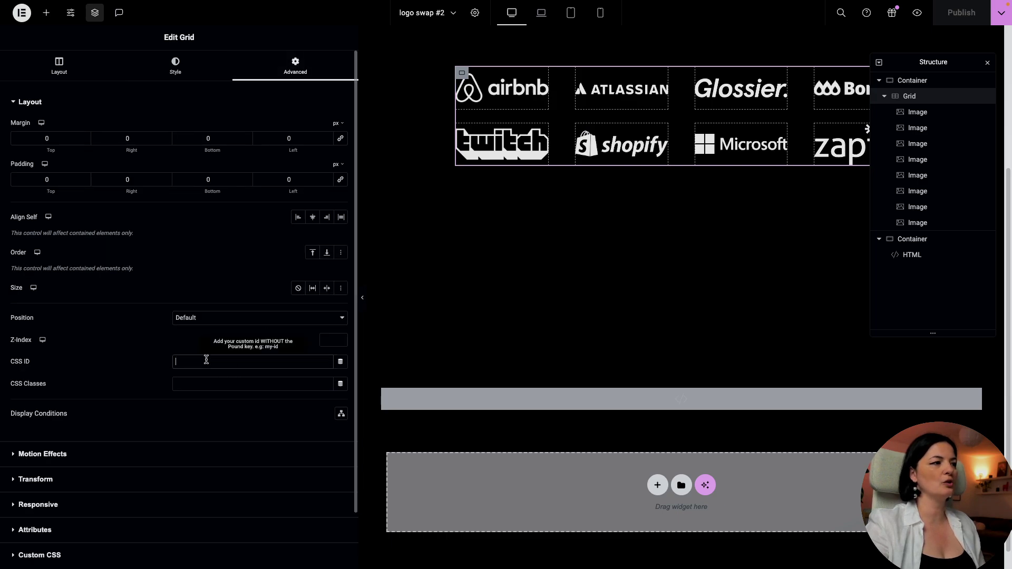
key("ctrl+v")
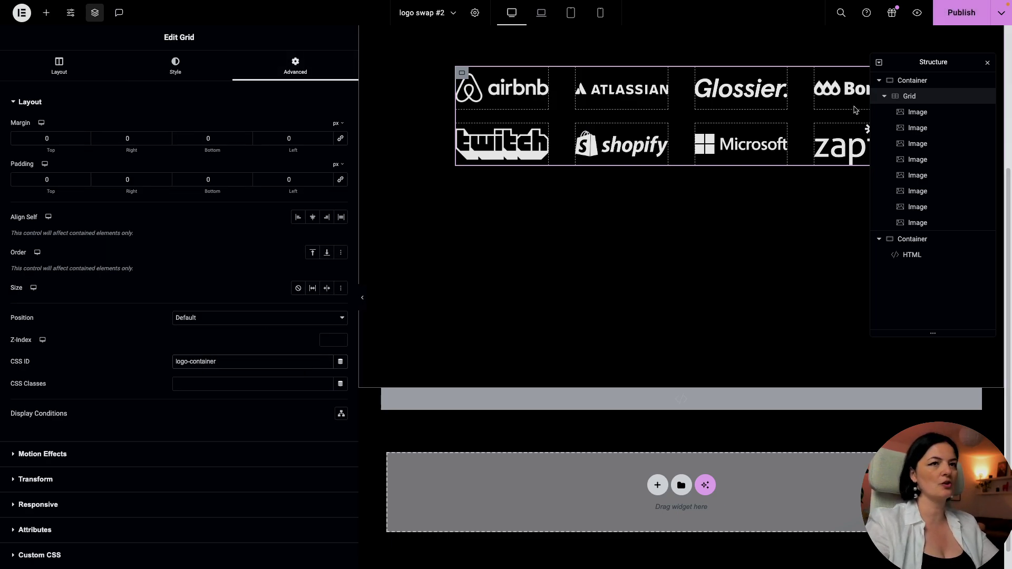
left_click(946, 20)
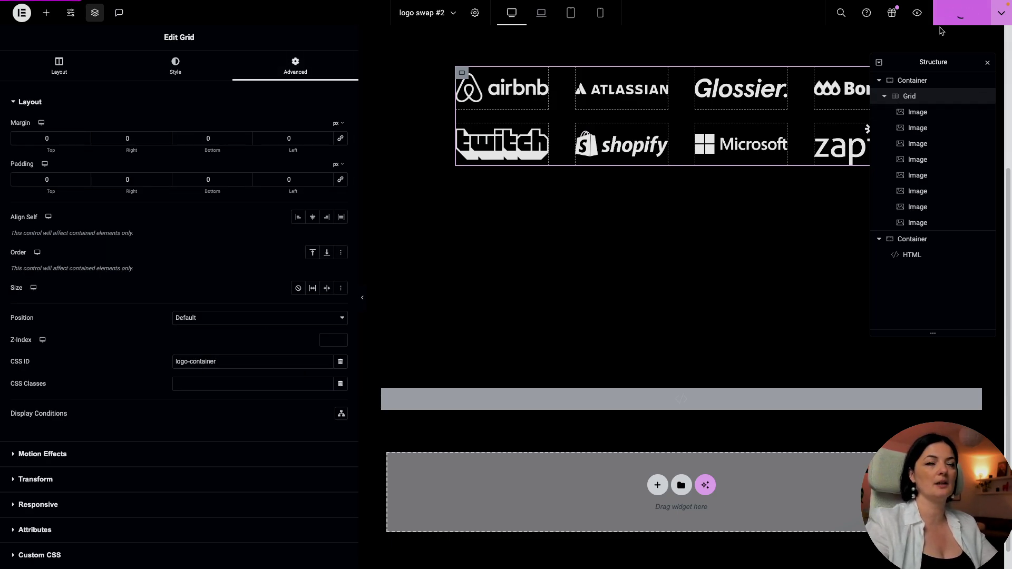
- After previewing the page, give the Shopify image the CSS class 'logo'
left_click(917, 12)
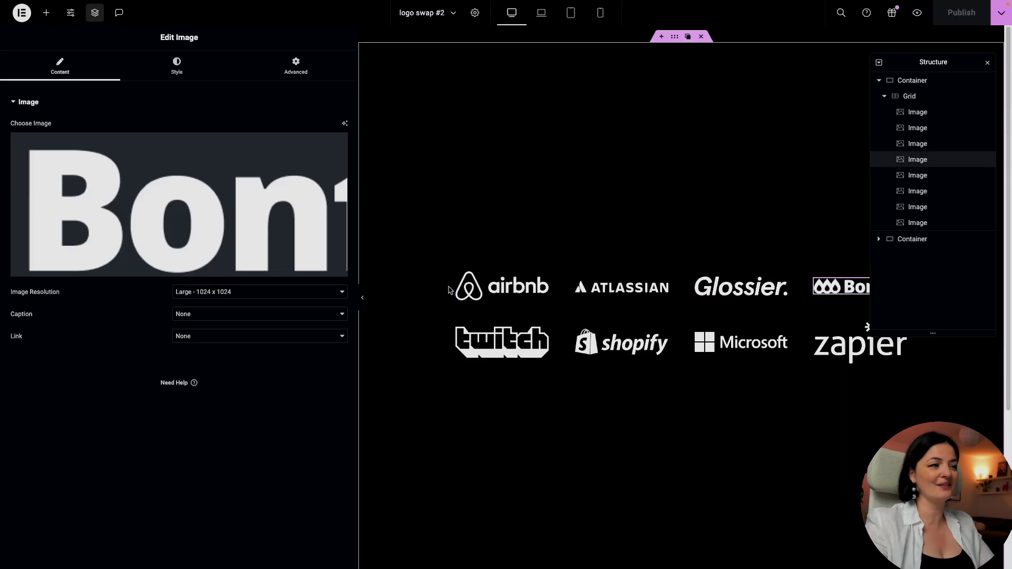
left_click(297, 67)
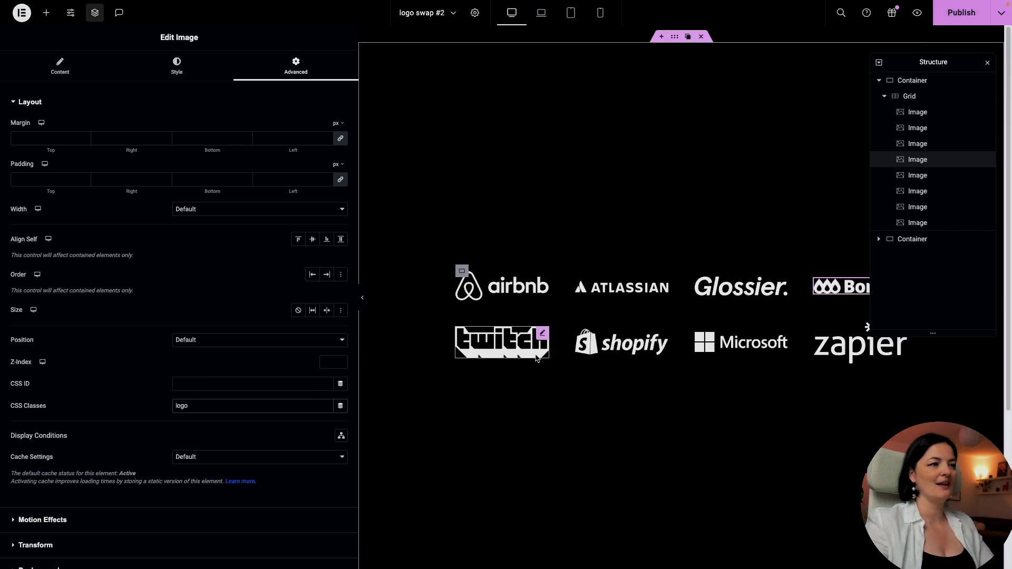
left_click(502, 342)
left_click(291, 79)
left_click(202, 405)
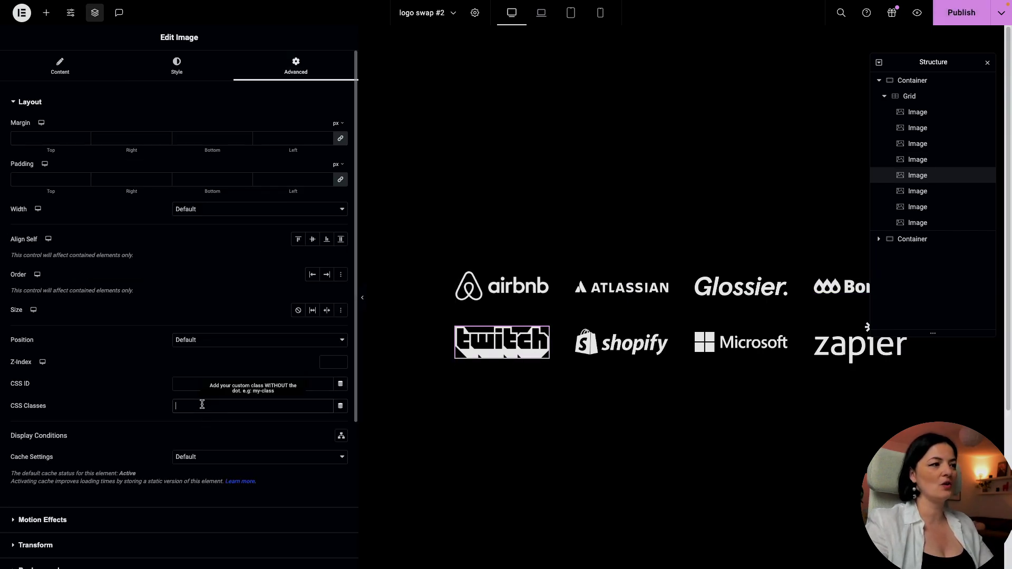
left_click(622, 342)
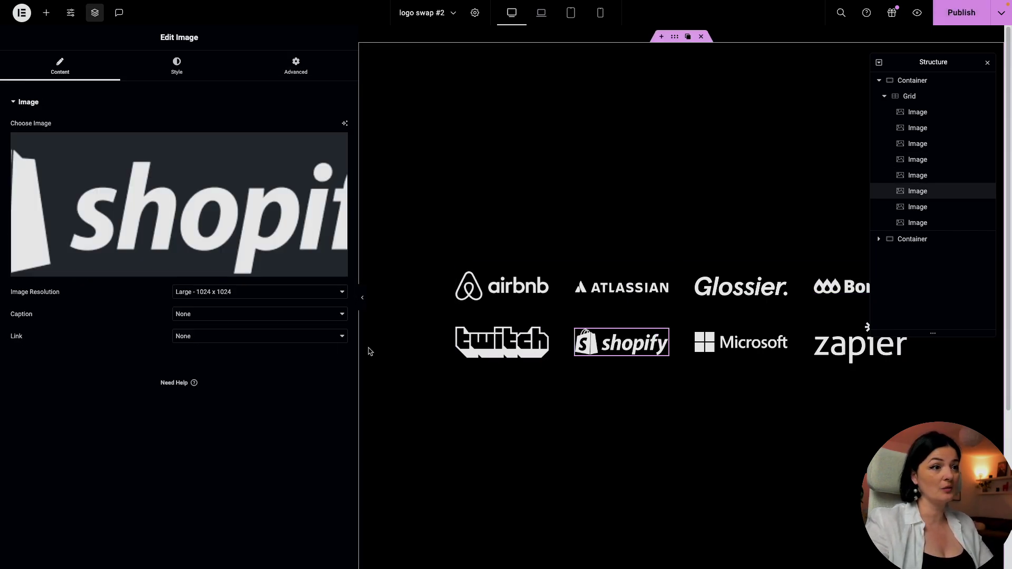
left_click(303, 74)
left_click(208, 406)
type("logo")
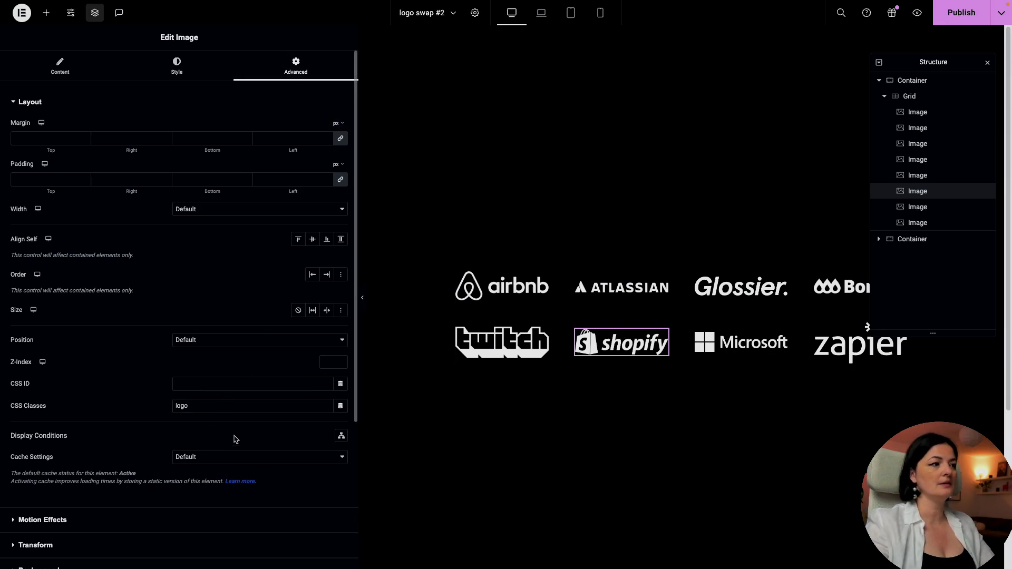
- Give the Microsoft and Zapier images the CSS class 'logo', then publish and preview
left_click(740, 343)
left_click(296, 67)
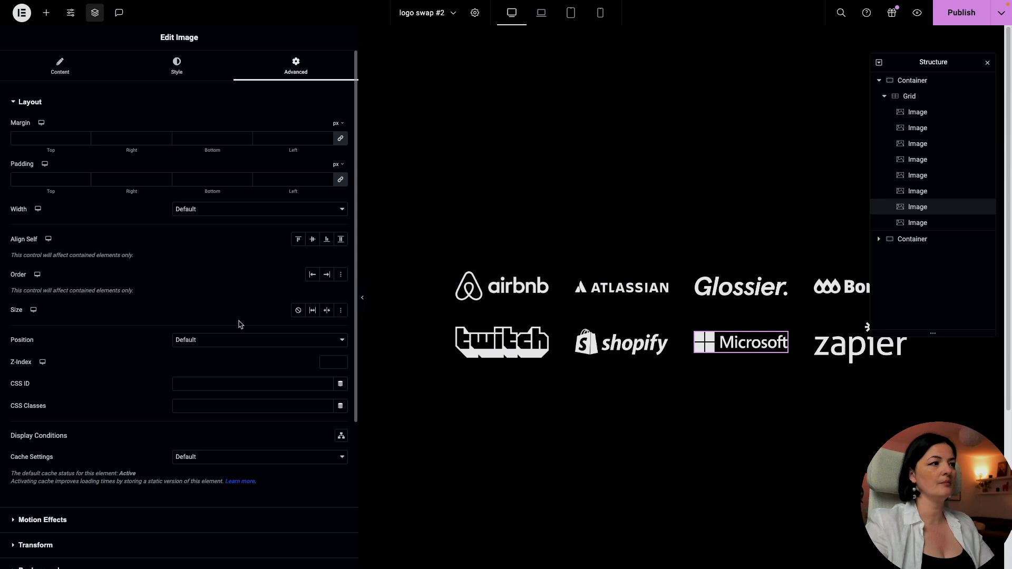
left_click(195, 406)
type("logo")
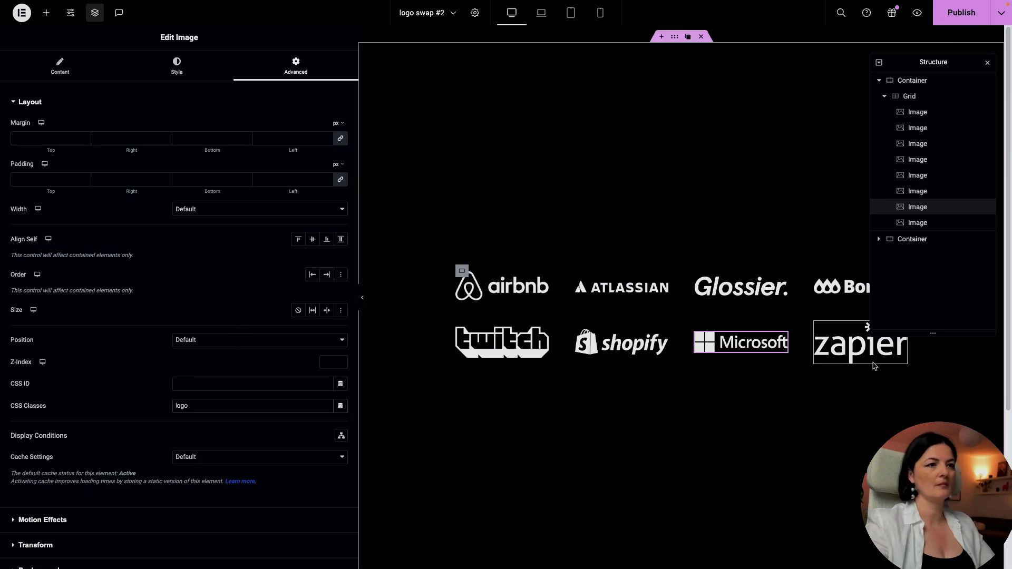
left_click(860, 343)
left_click(279, 71)
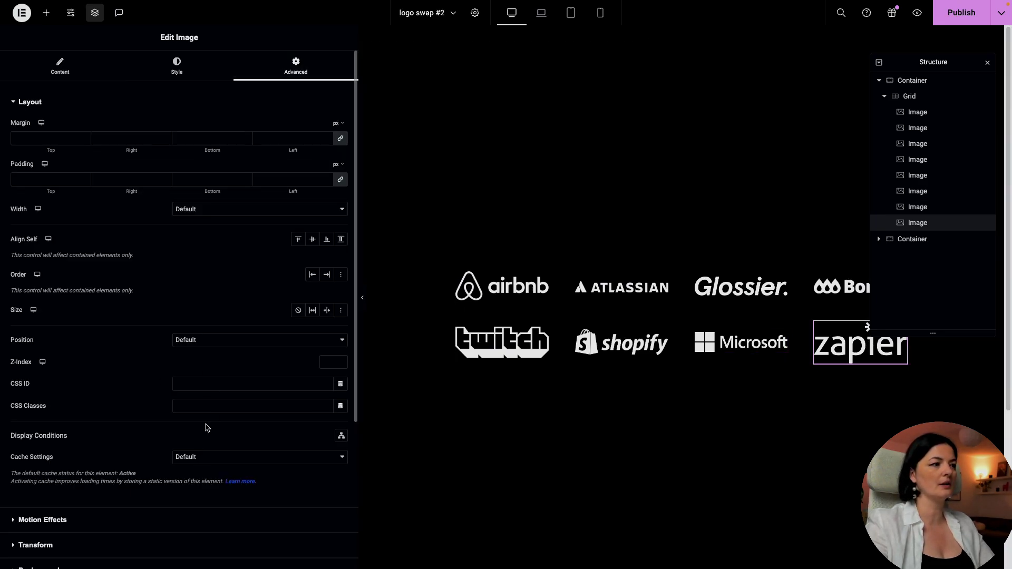
left_click(202, 408)
type("logo")
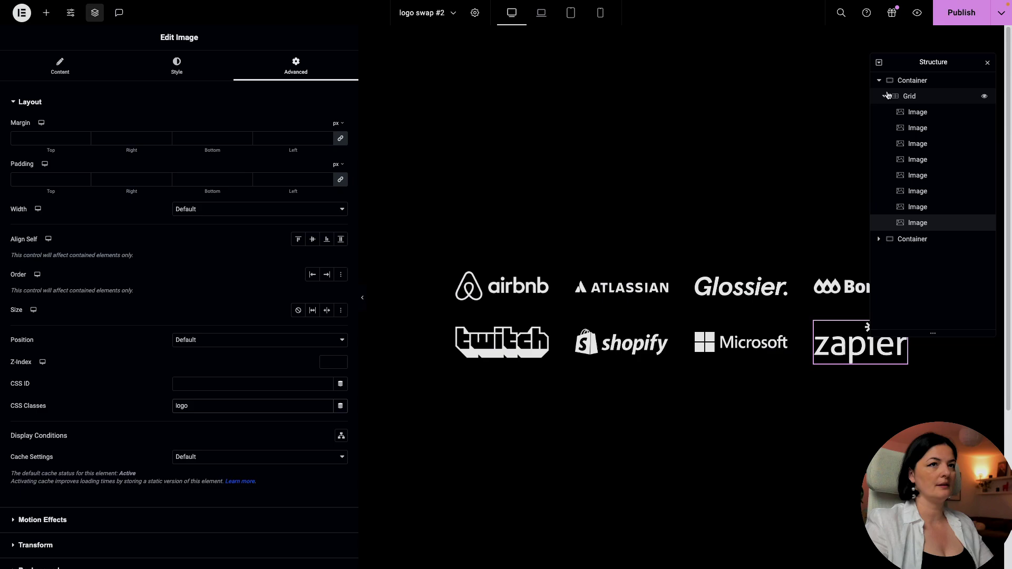
left_click(949, 19)
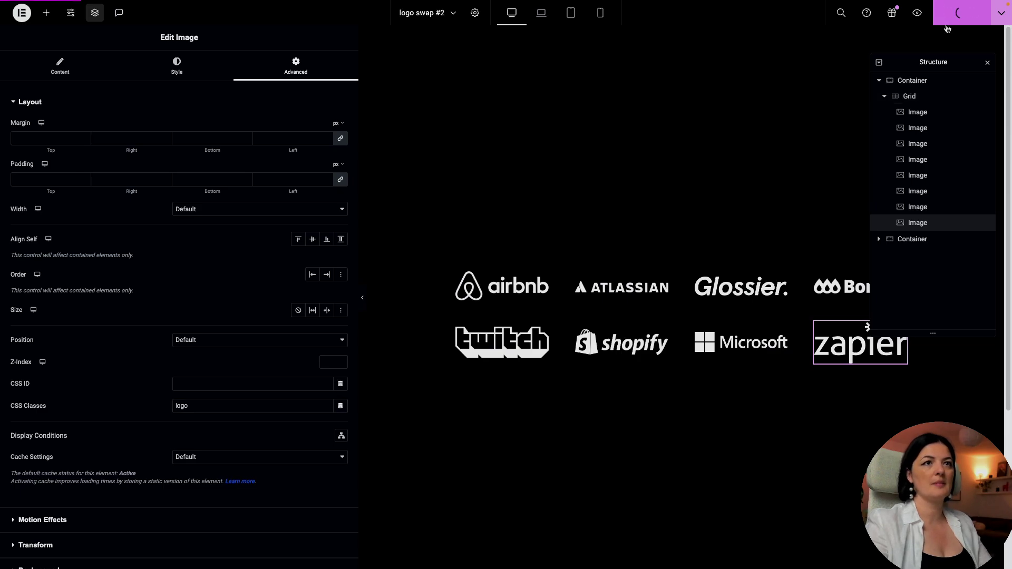
left_click(918, 13)
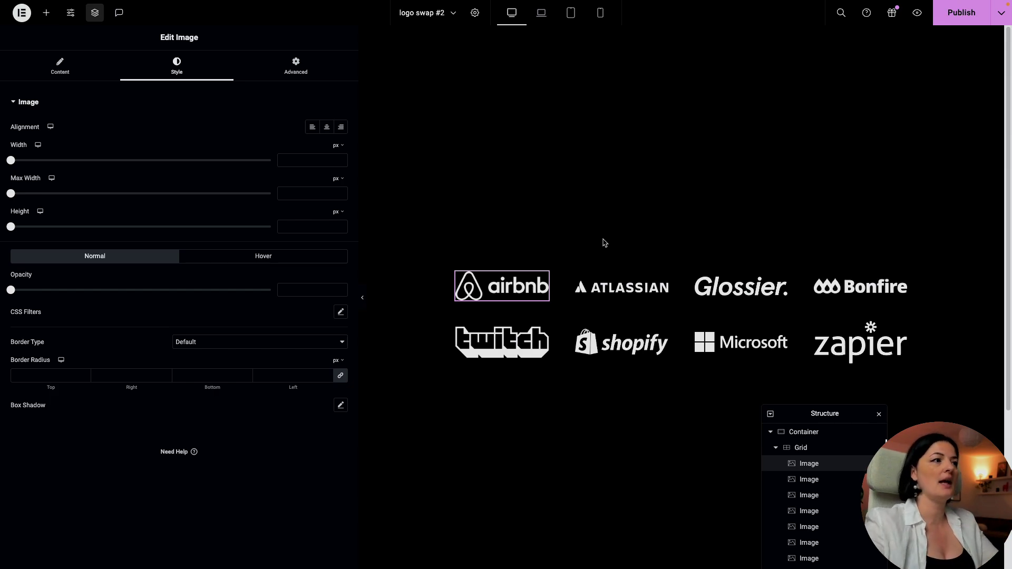
- Give the airbnb logo a width, maximum width and height of 150
left_click(304, 161)
type("150")
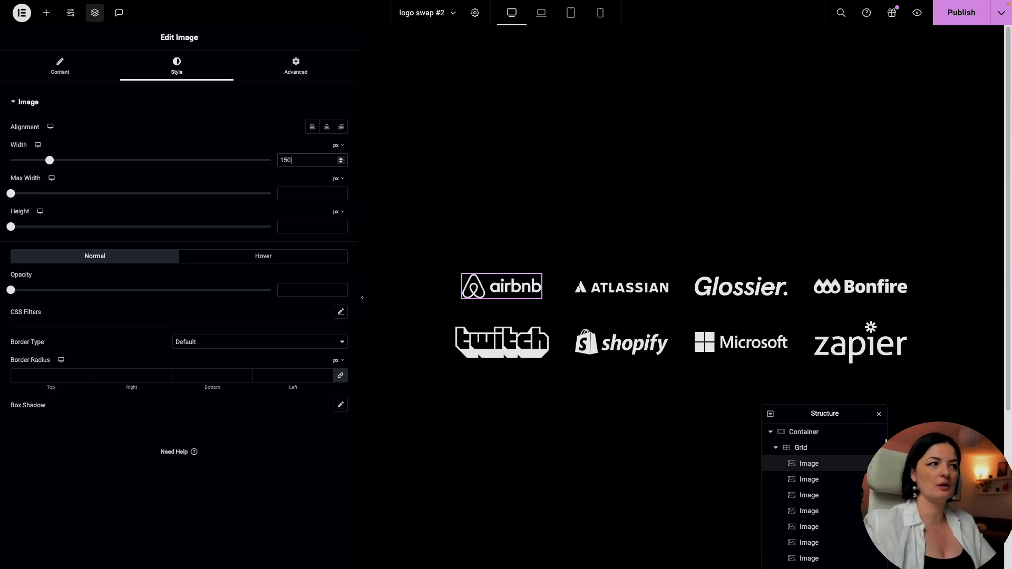
left_click(295, 193)
type("150")
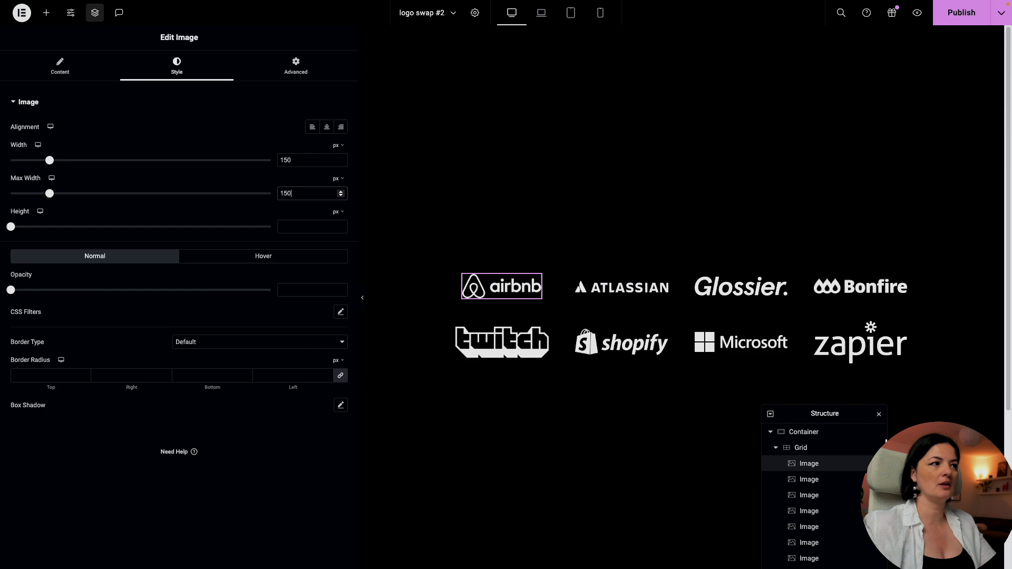
left_click(290, 224)
type("150")
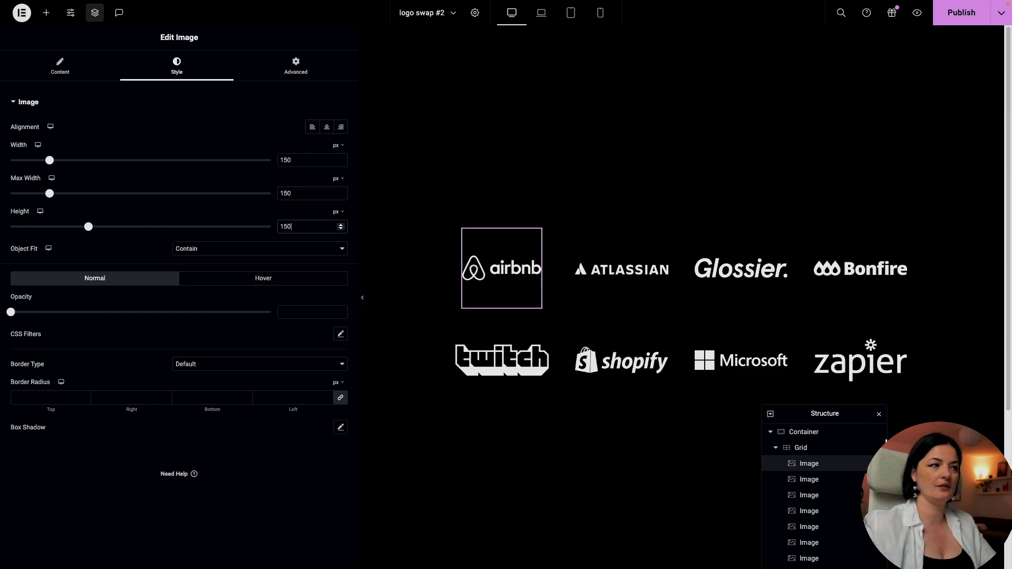
- Copy the airbnb logo's style and paste it onto the Atlassian, Glossier and Bonfire logos
right_click(539, 235)
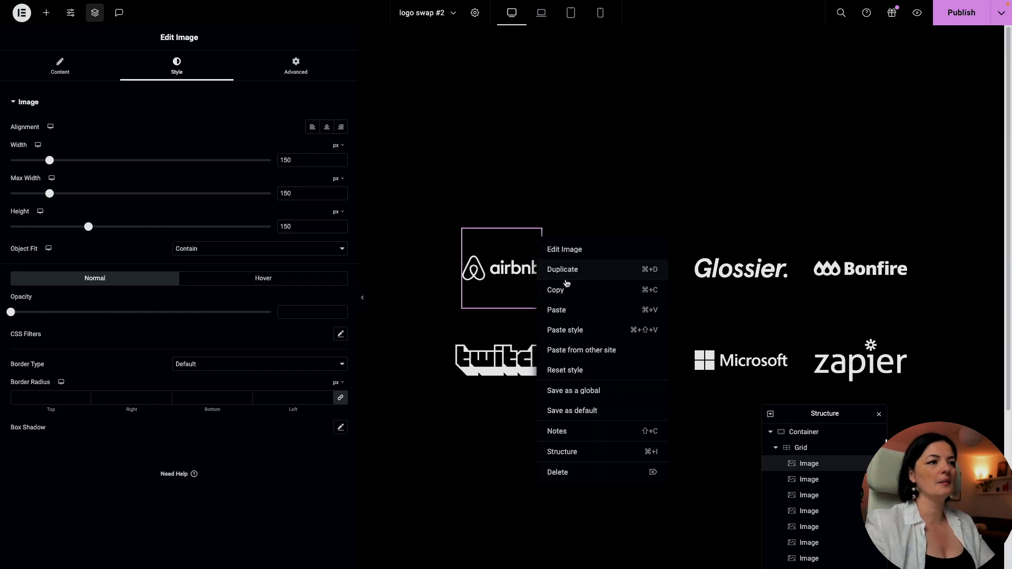
left_click(559, 290)
right_click(669, 272)
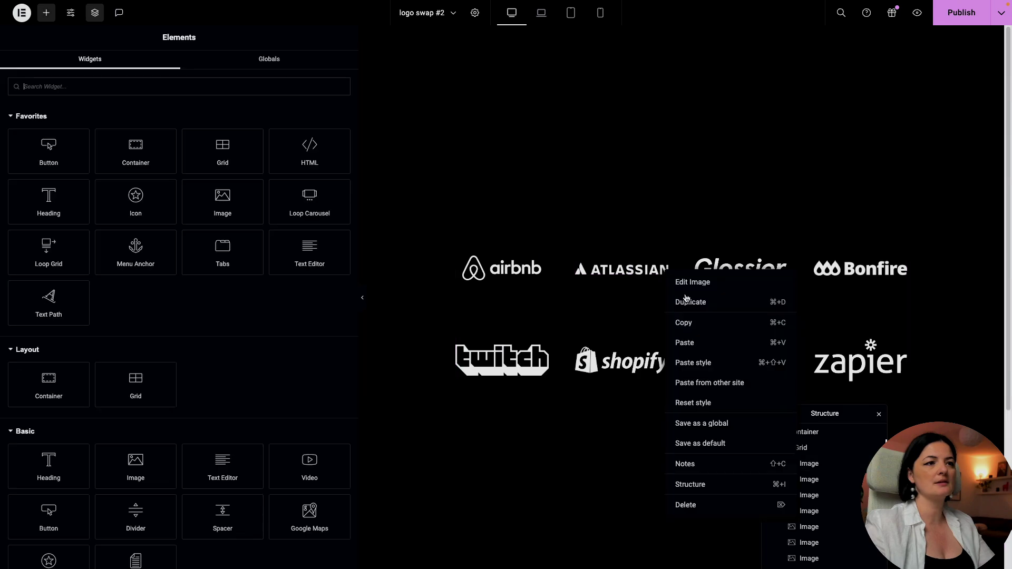
left_click(704, 364)
right_click(781, 267)
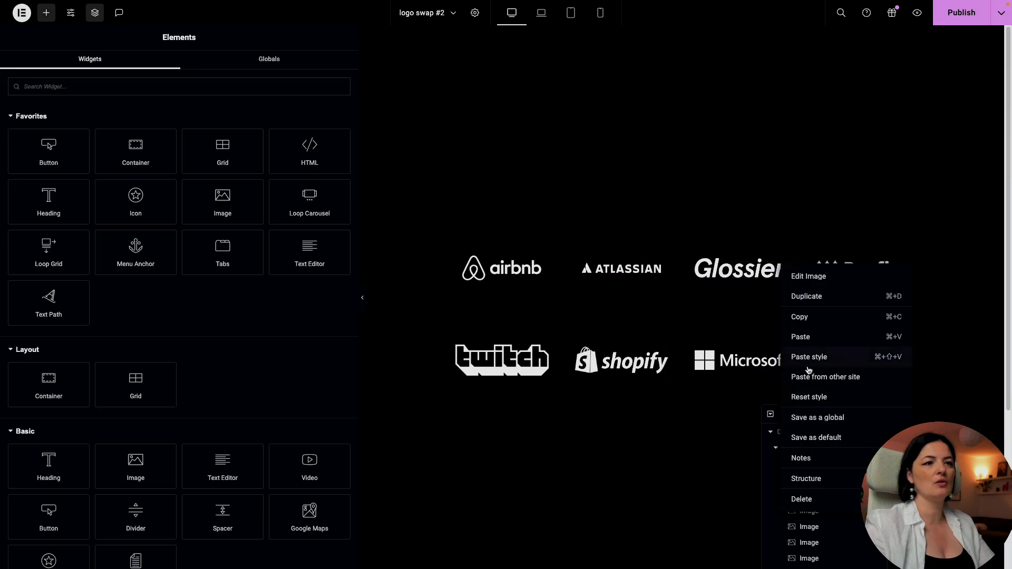
left_click(810, 357)
right_click(901, 269)
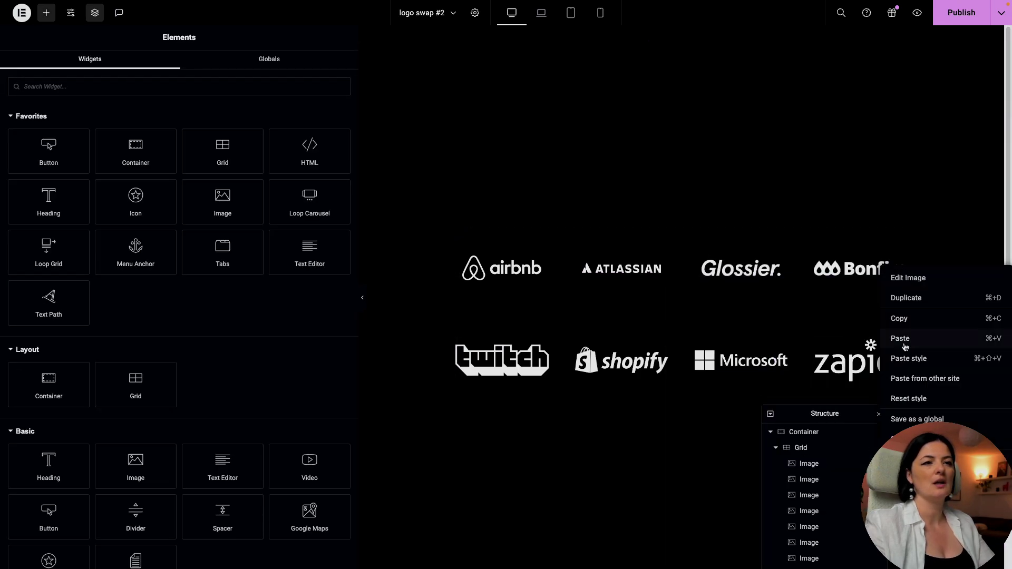
left_click(910, 358)
- Paste the copied style onto the Zapier, Microsoft, Shopify and Twitch logos, then publish
right_click(900, 354)
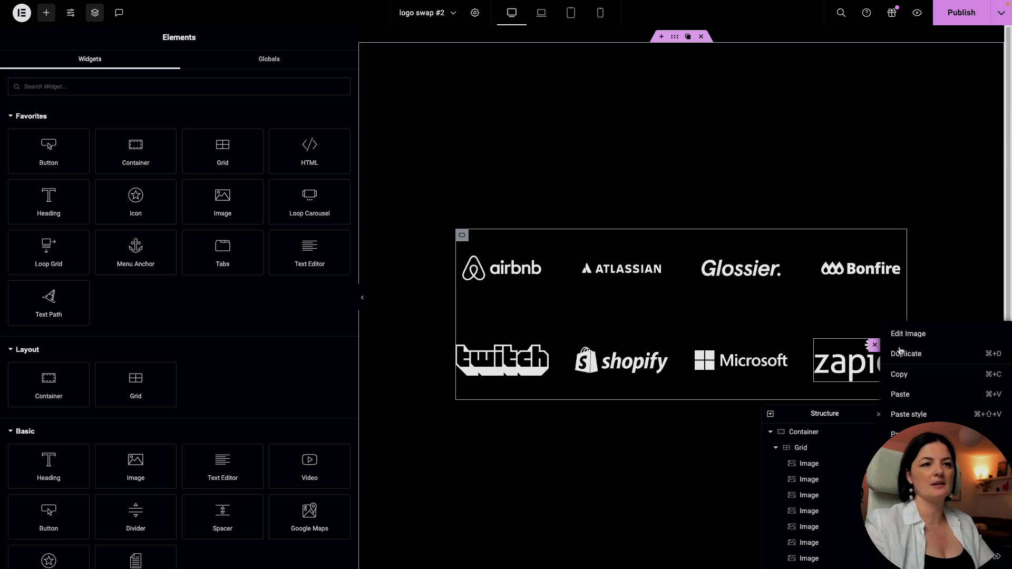
left_click(902, 413)
right_click(783, 358)
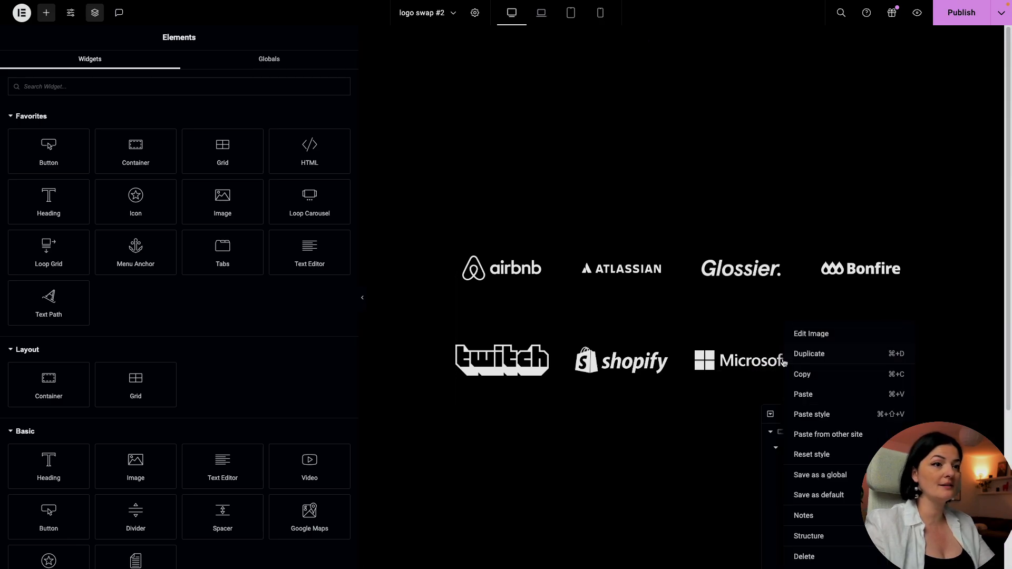
left_click(788, 414)
right_click(669, 362)
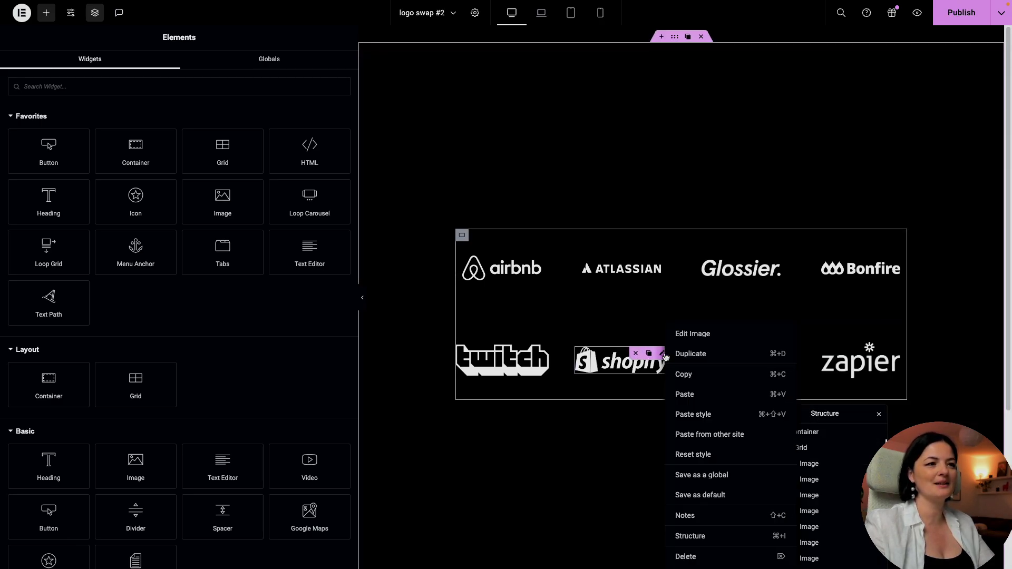
left_click(685, 413)
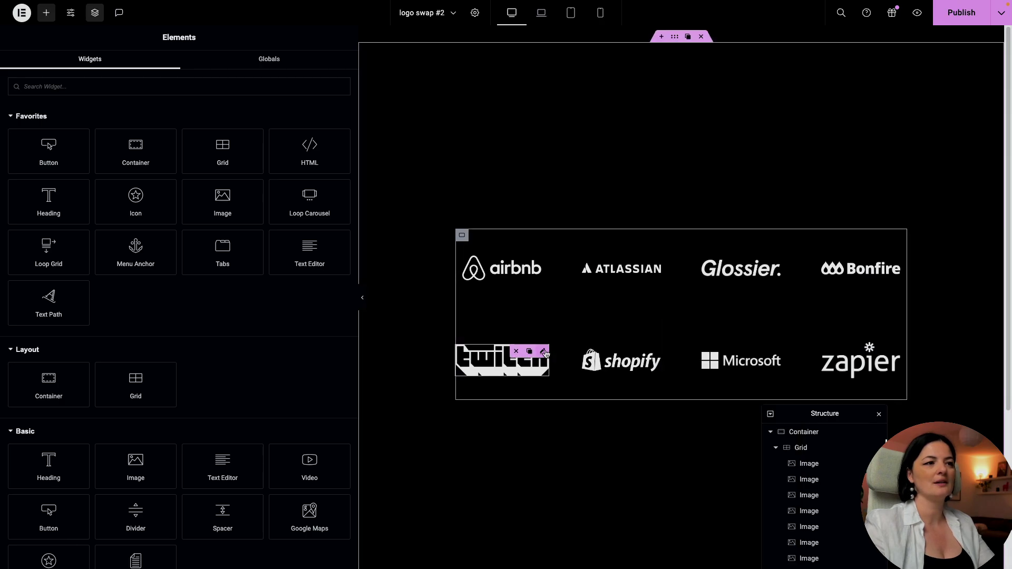
right_click(549, 354)
left_click(577, 414)
left_click(962, 13)
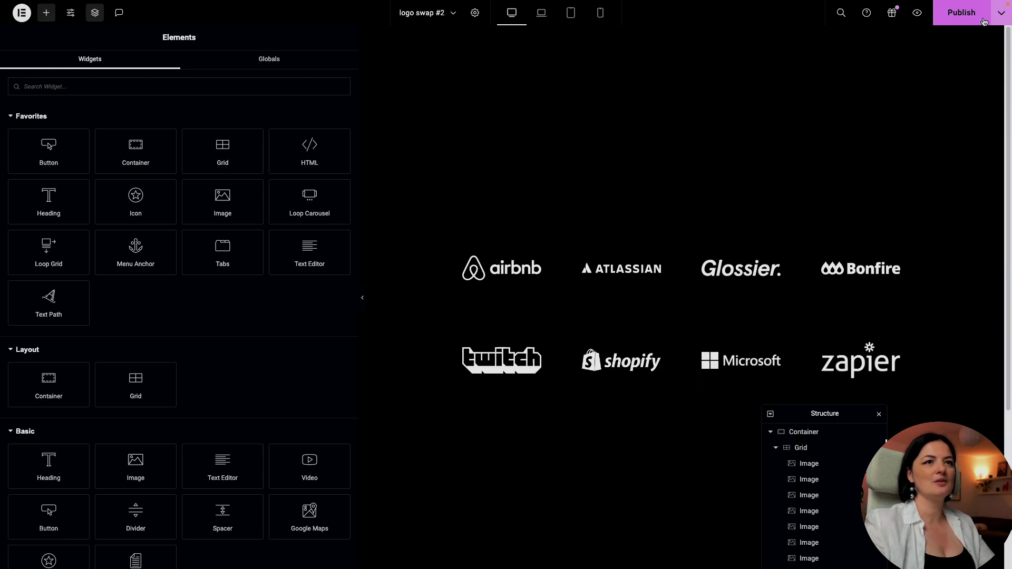
left_click(47, 500)
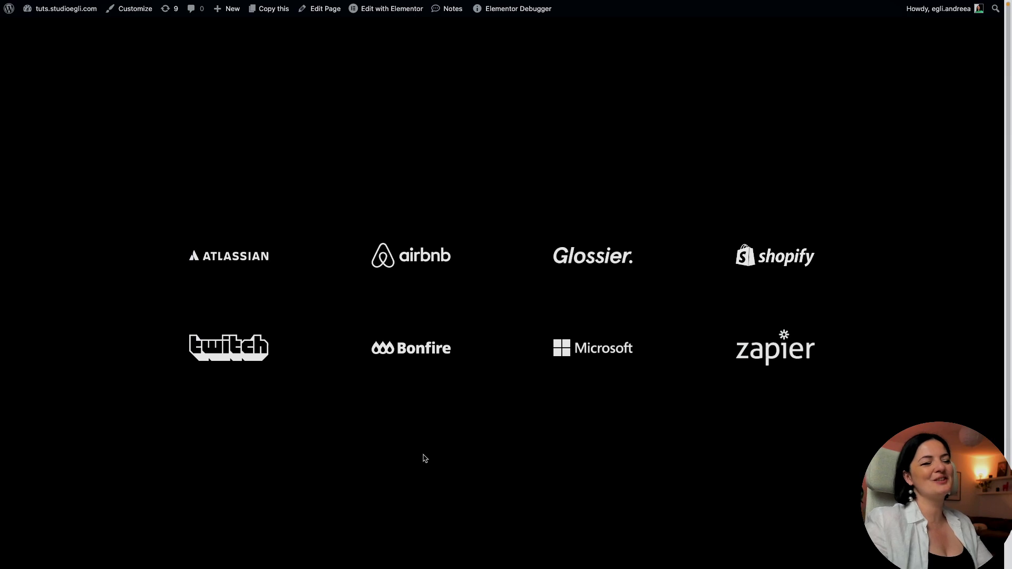
mouse_move(1, 312)
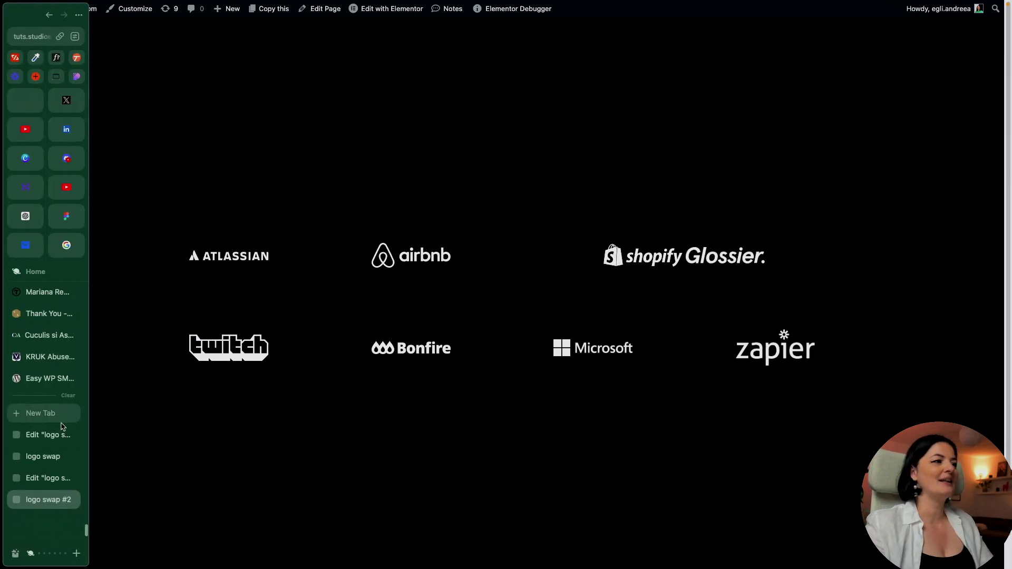
- On the logo swap #2 page, change the logo grid's column gap to 25 px and save
left_click(46, 481)
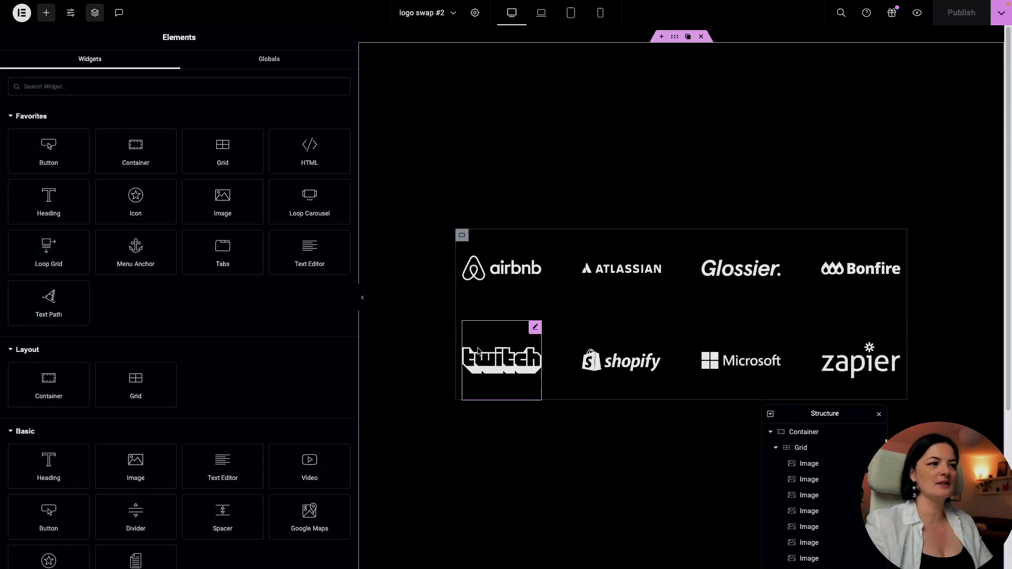
left_click(798, 448)
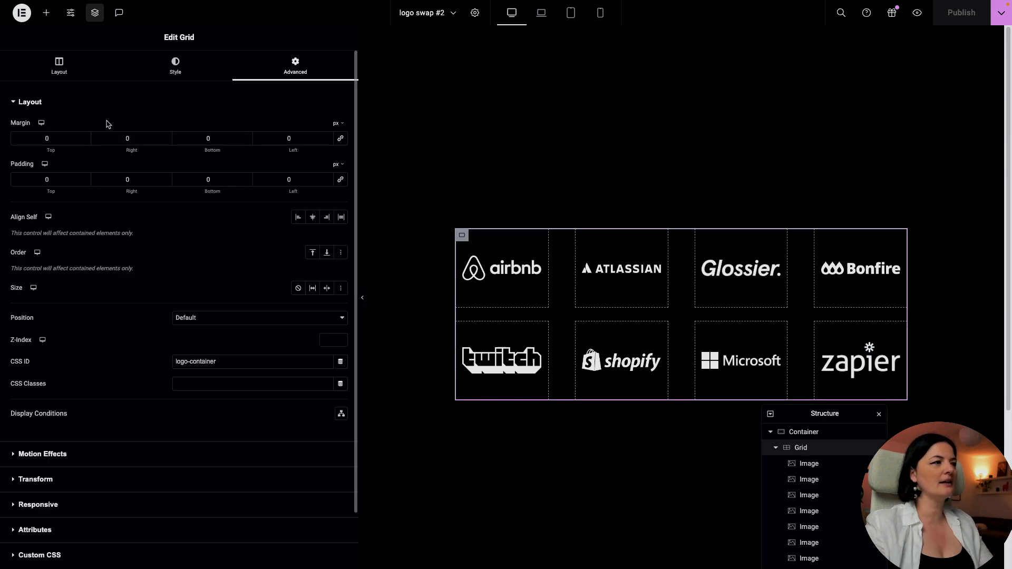
left_click(81, 71)
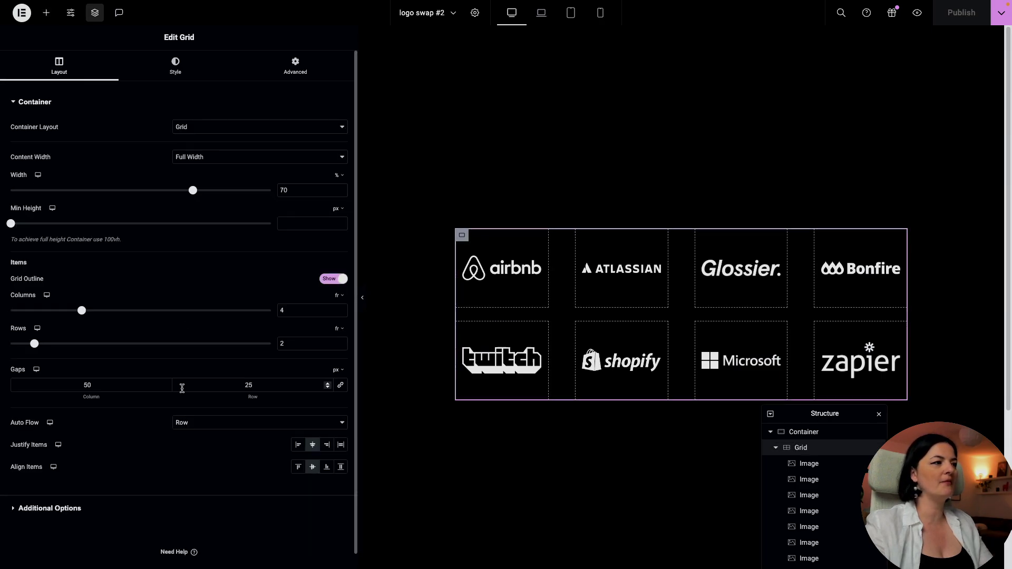
double_click(97, 386)
type("025")
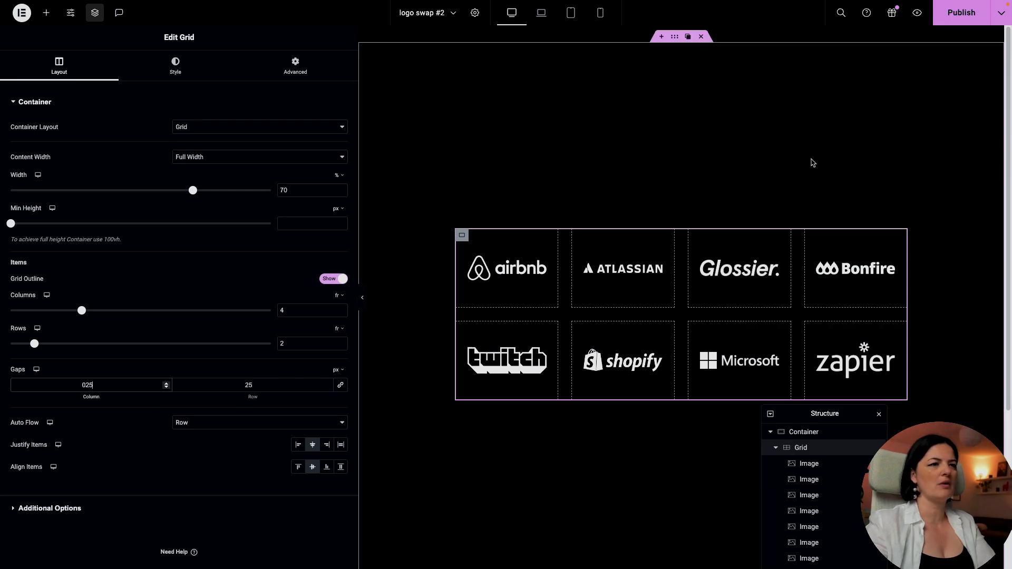
key("ctrl+s")
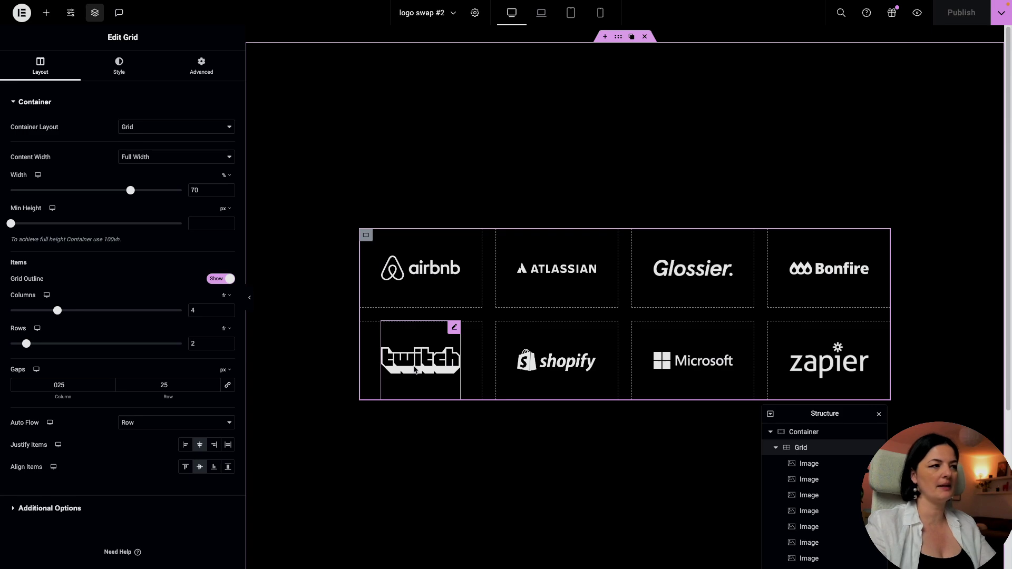
- Duplicate the Twitch, Shopify, Microsoft and Zapier images in the Structure panel
left_click_drag(838, 416, 855, 258)
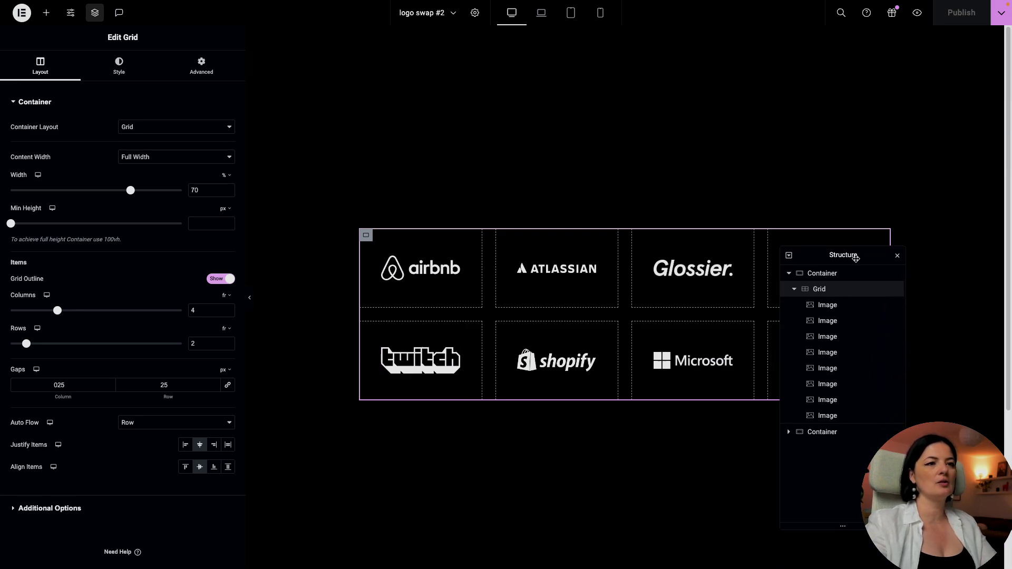
right_click(830, 375)
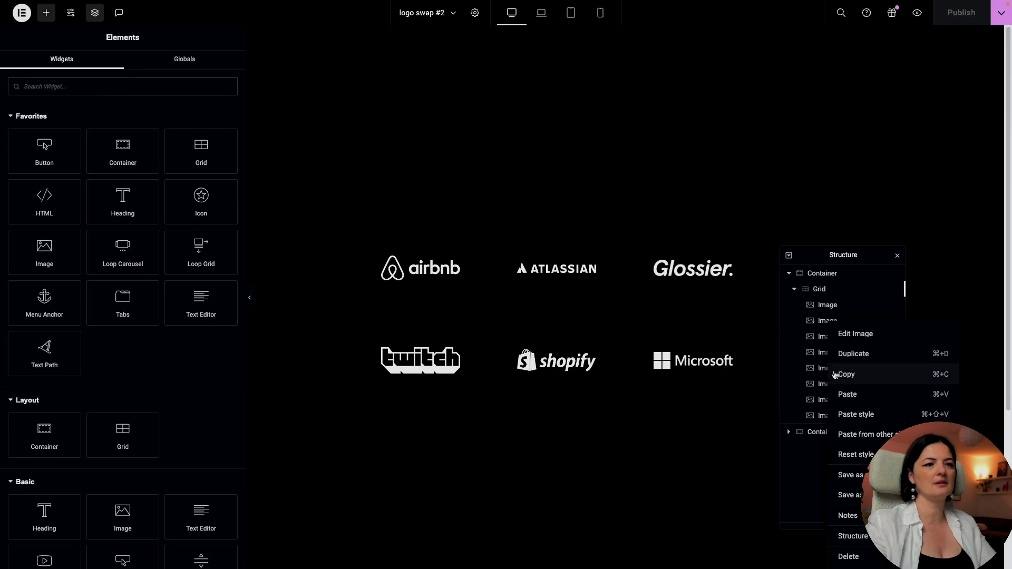
left_click(854, 353)
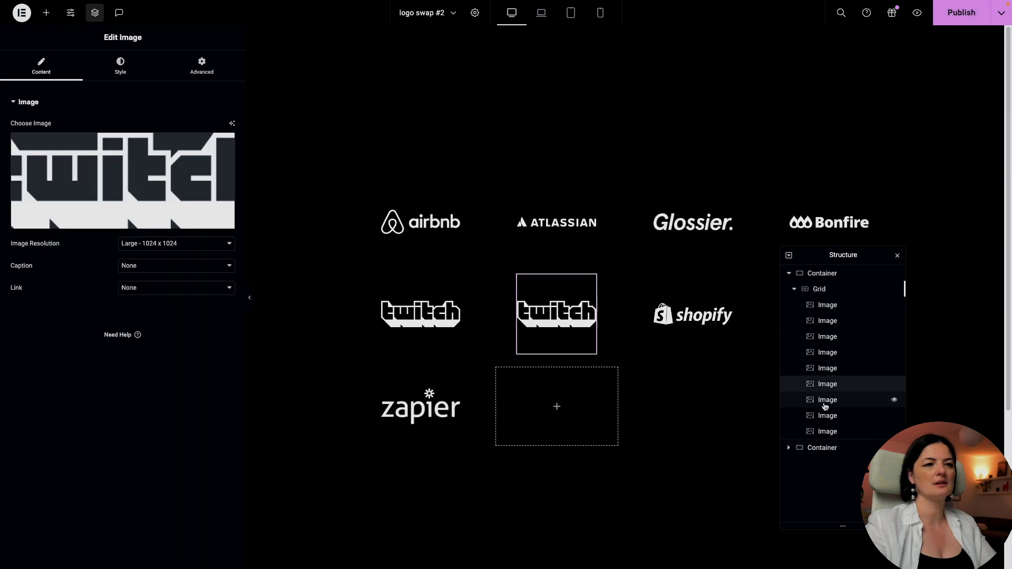
right_click(825, 407)
left_click(849, 353)
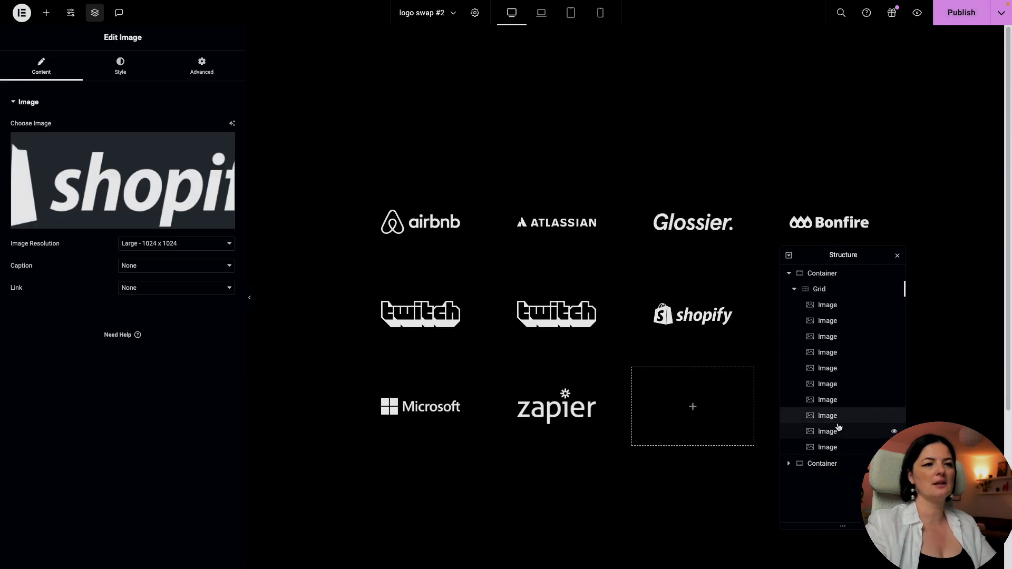
right_click(834, 433)
left_click(857, 356)
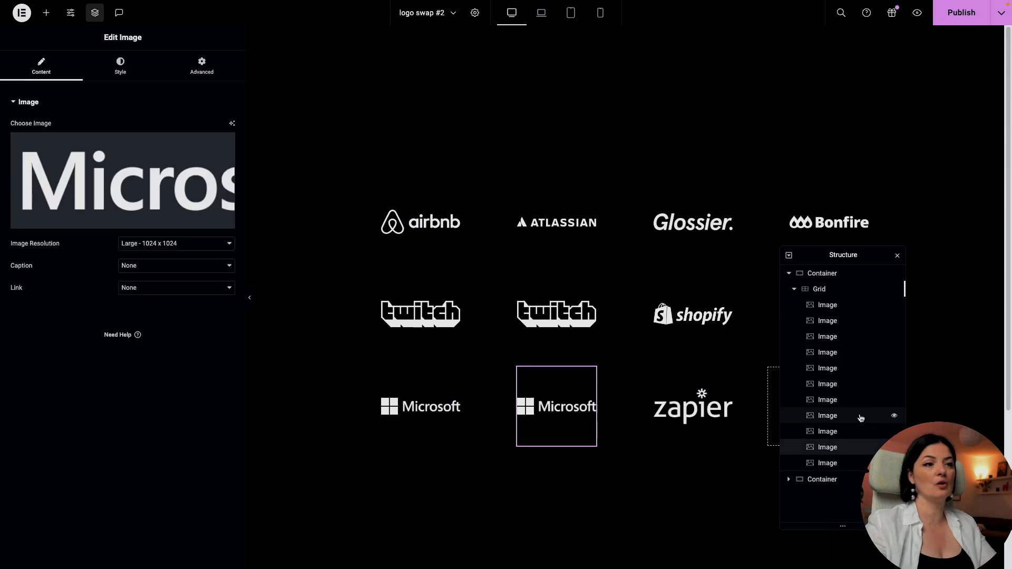
right_click(832, 463)
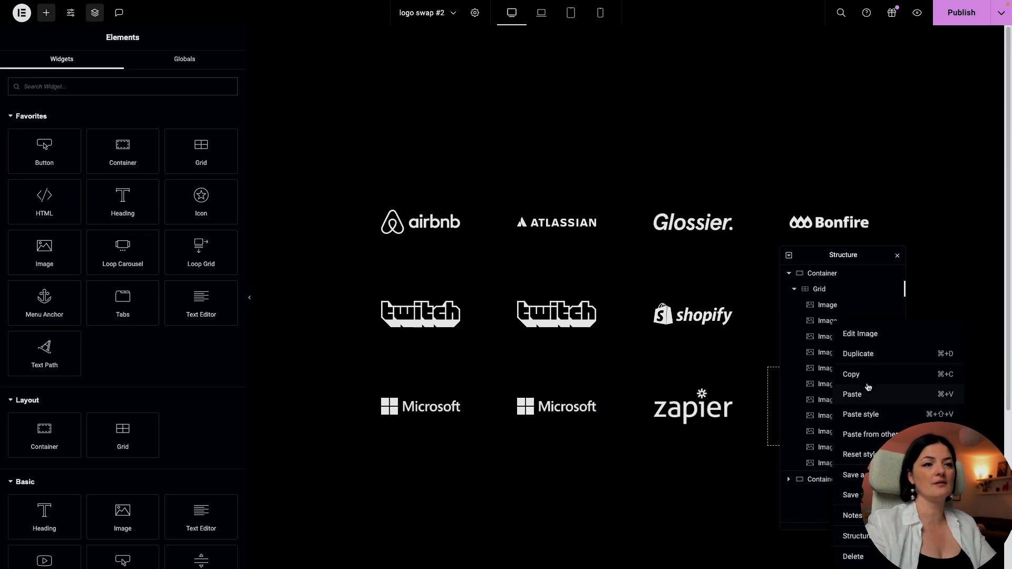
left_click(857, 354)
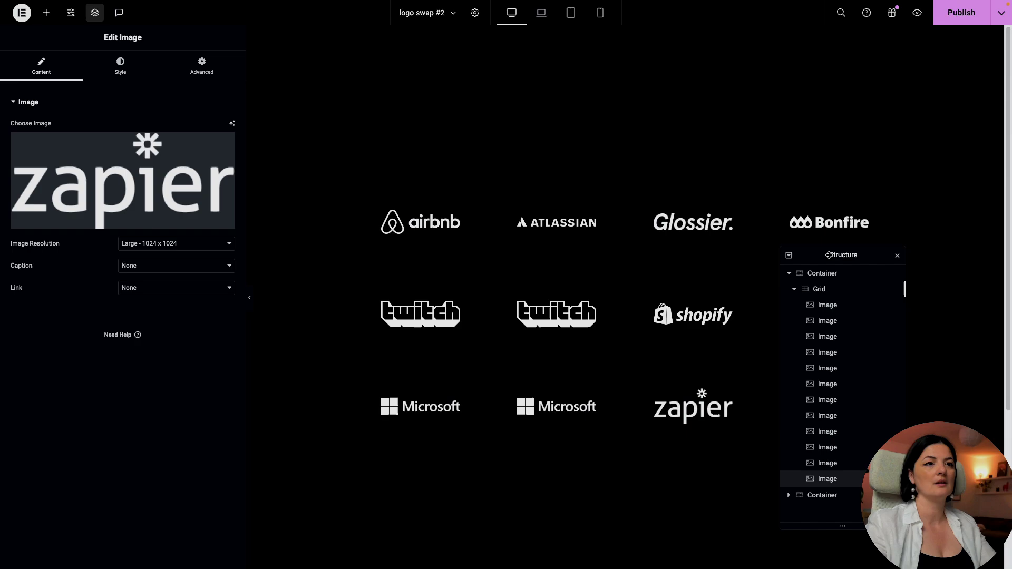
- Set the logo grid to 3 rows and publish the page
left_click_drag(829, 255, 897, 354)
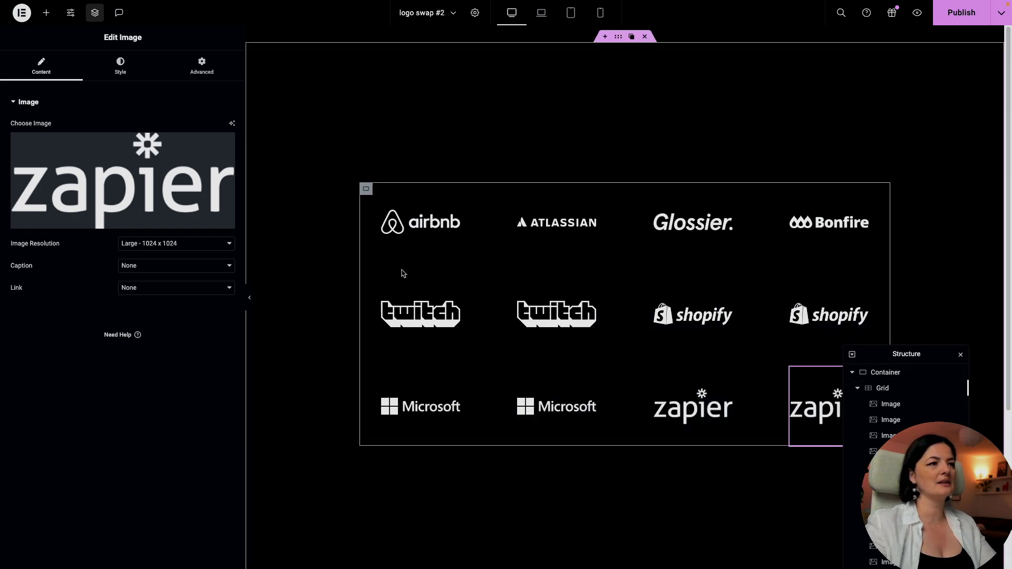
left_click(377, 189)
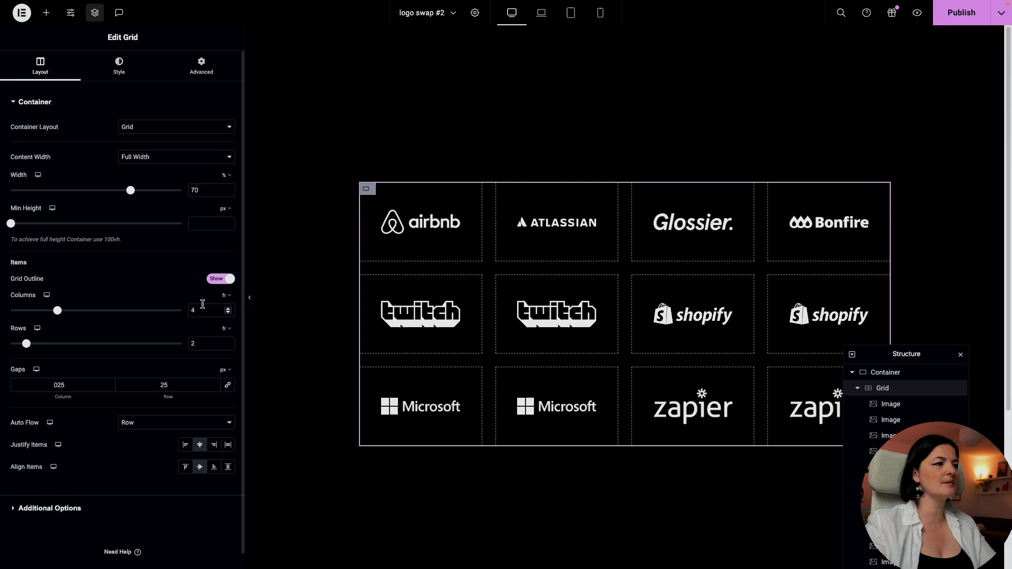
left_click(227, 341)
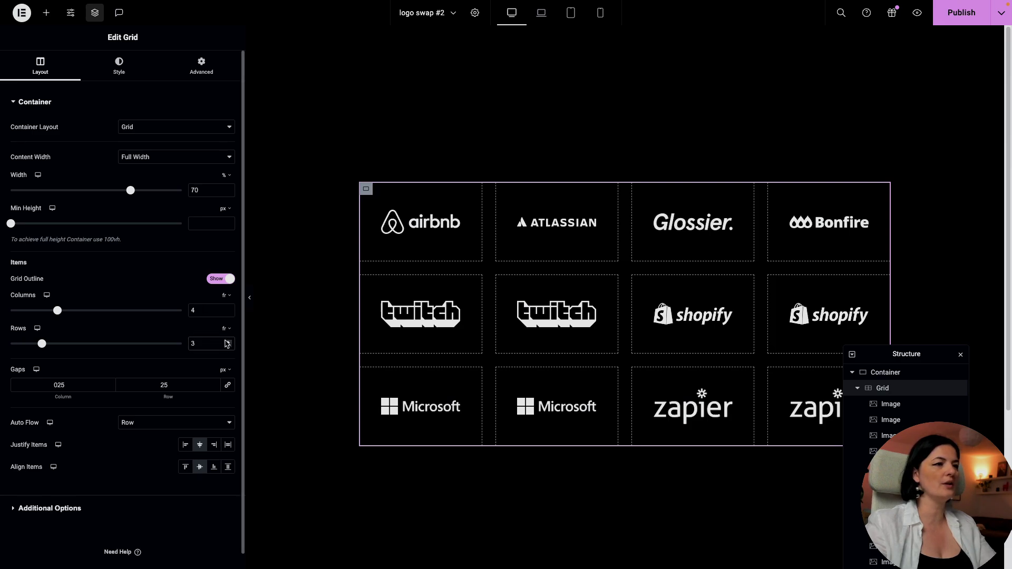
left_click(962, 12)
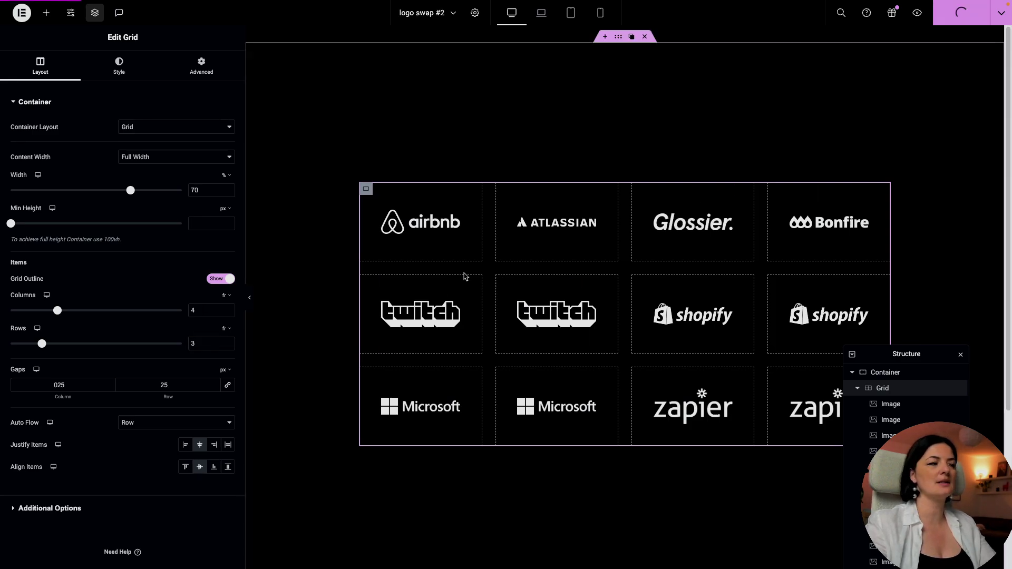
- View the live logo swap #2 page to watch the twelve logos swap positions
mouse_move(1, 364)
left_click(47, 500)
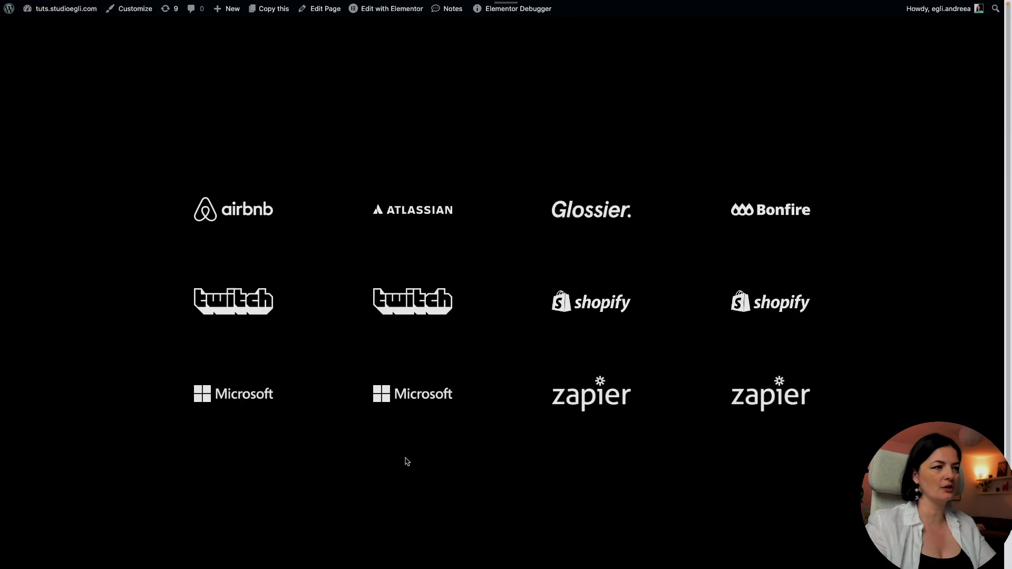